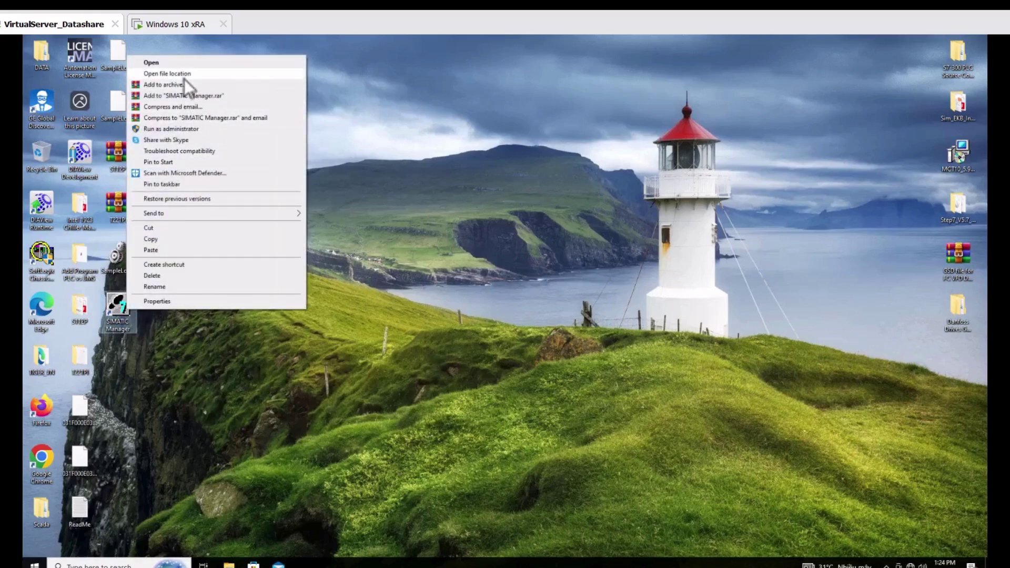
Launch SIMATIC Manager as administrator and close the stray Danfoss Drives GSD files folder window.
click(177, 130)
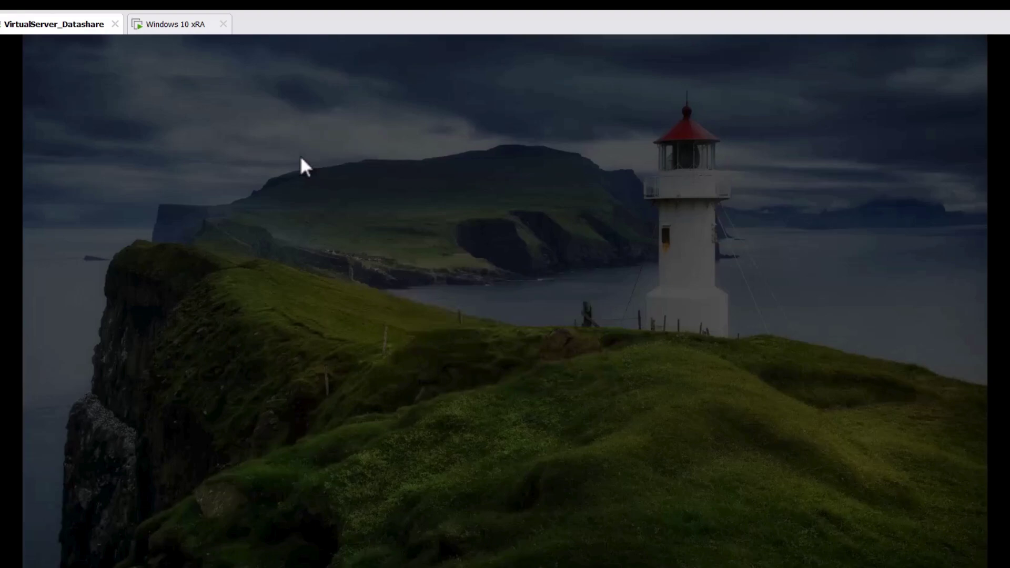
click(449, 373)
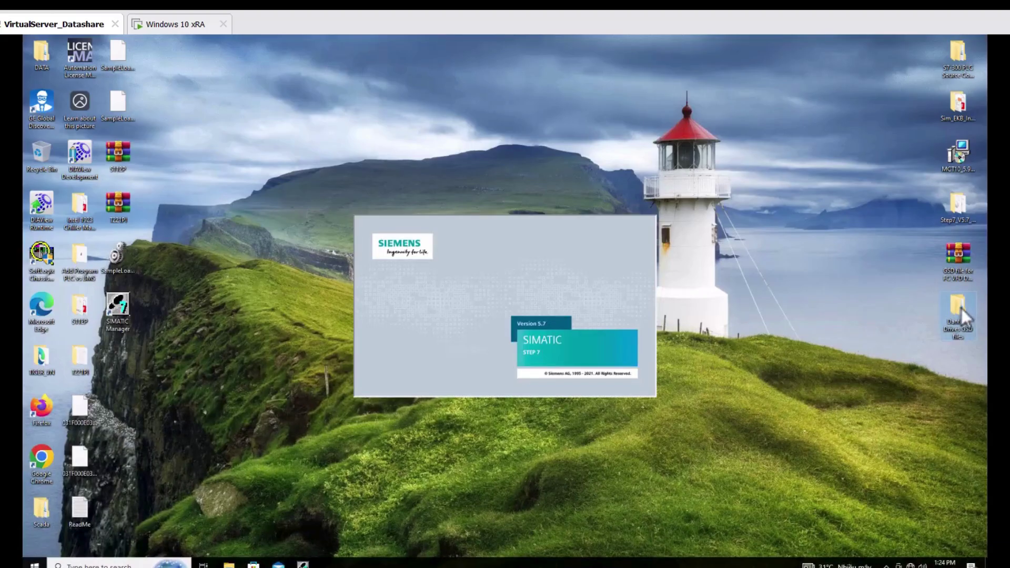
double_click(960, 309)
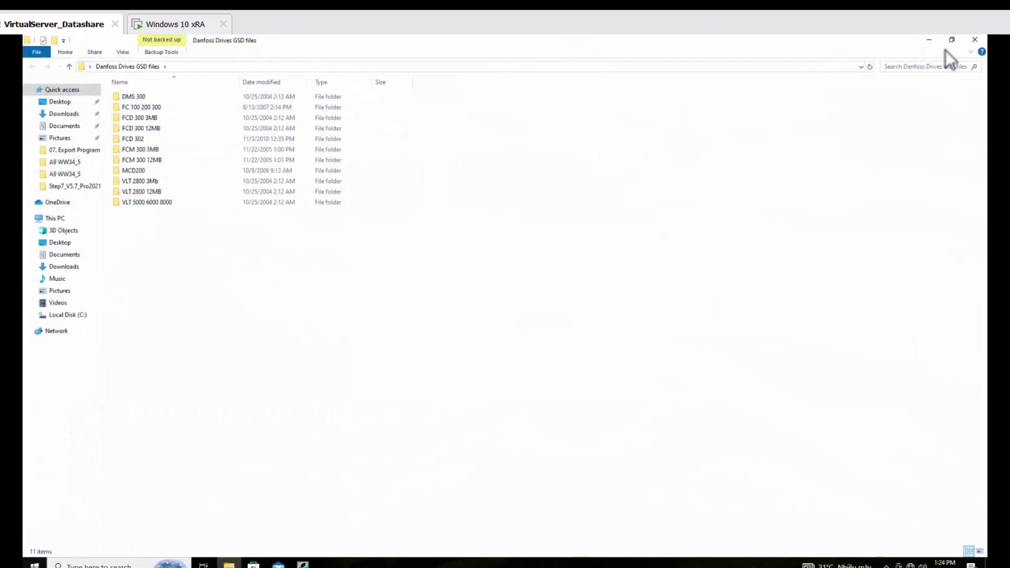
click(975, 39)
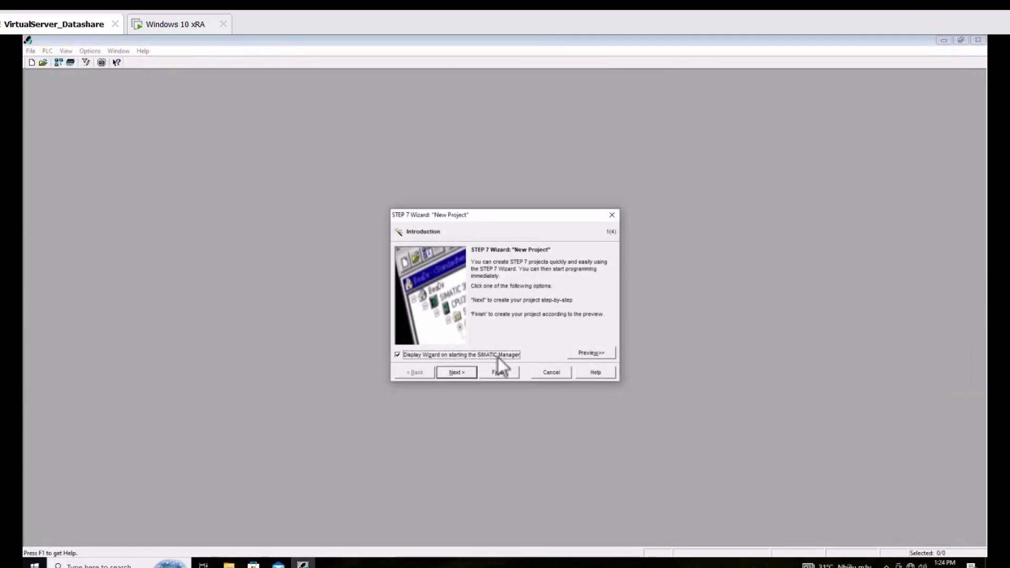
Finish the New Project wizard and open the existing FMC_bakup project with Ctrl+O.
click(498, 372)
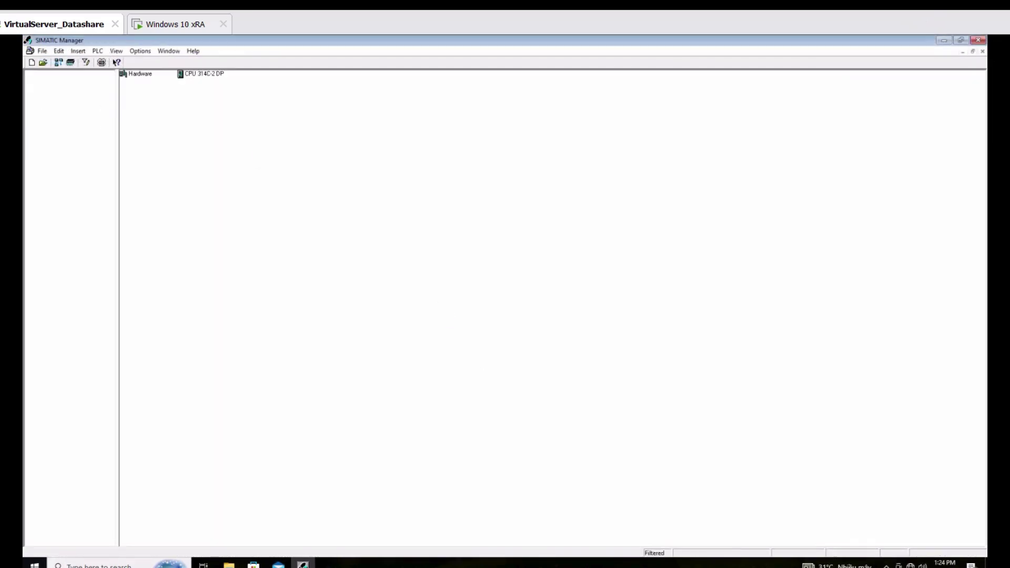
click(55, 74)
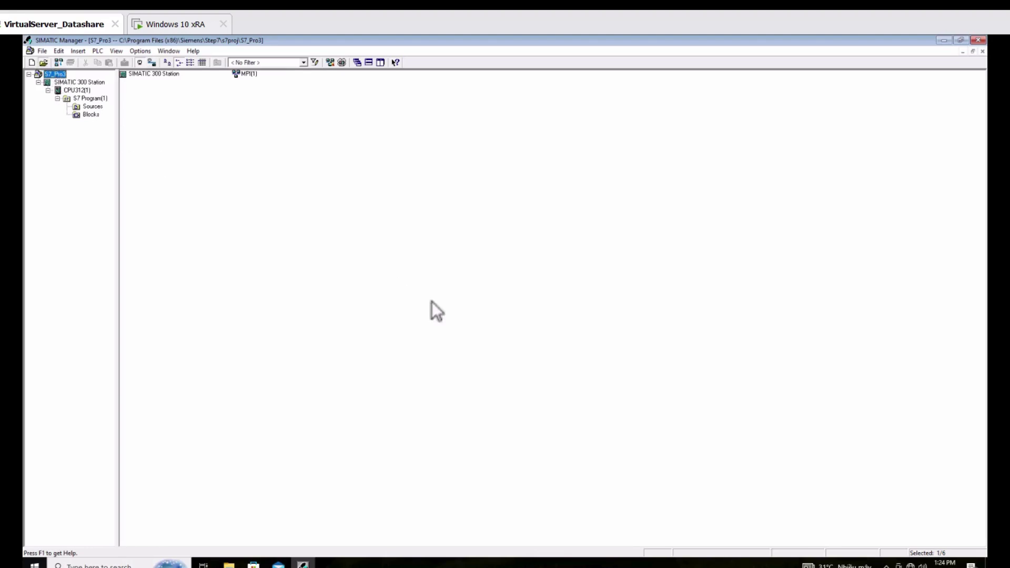
key(ctrl+o)
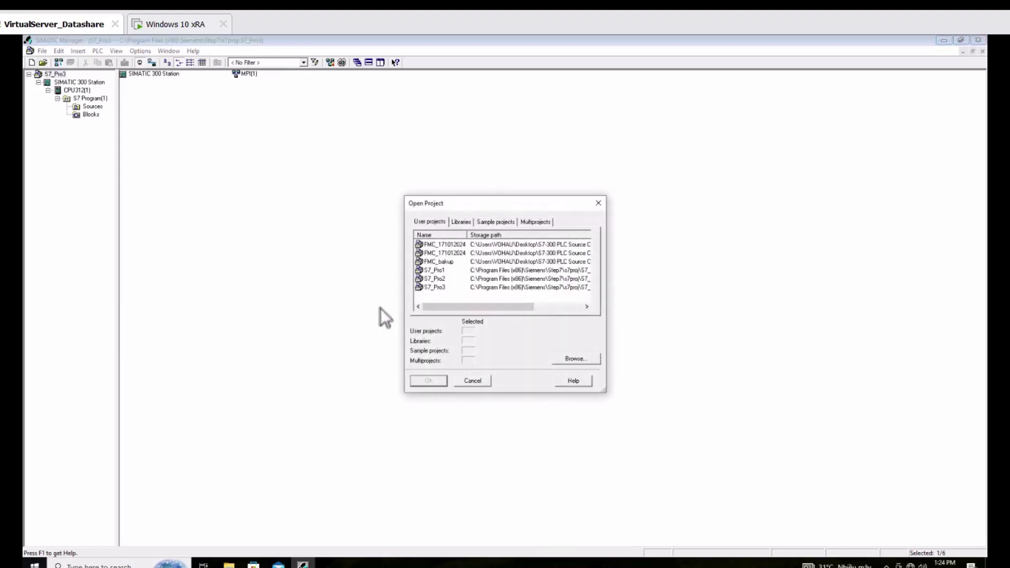
click(434, 271)
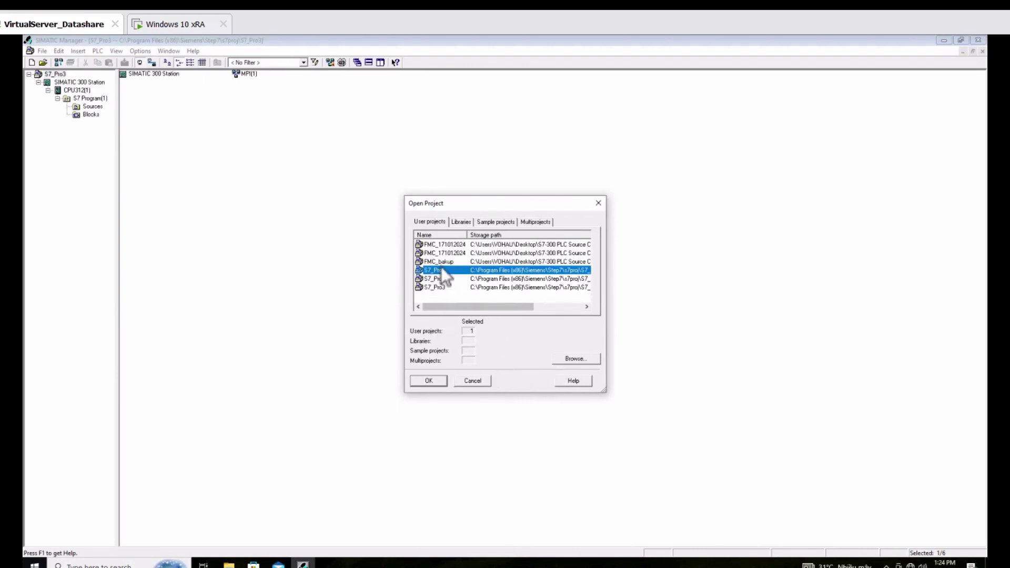
click(441, 263)
double_click(440, 262)
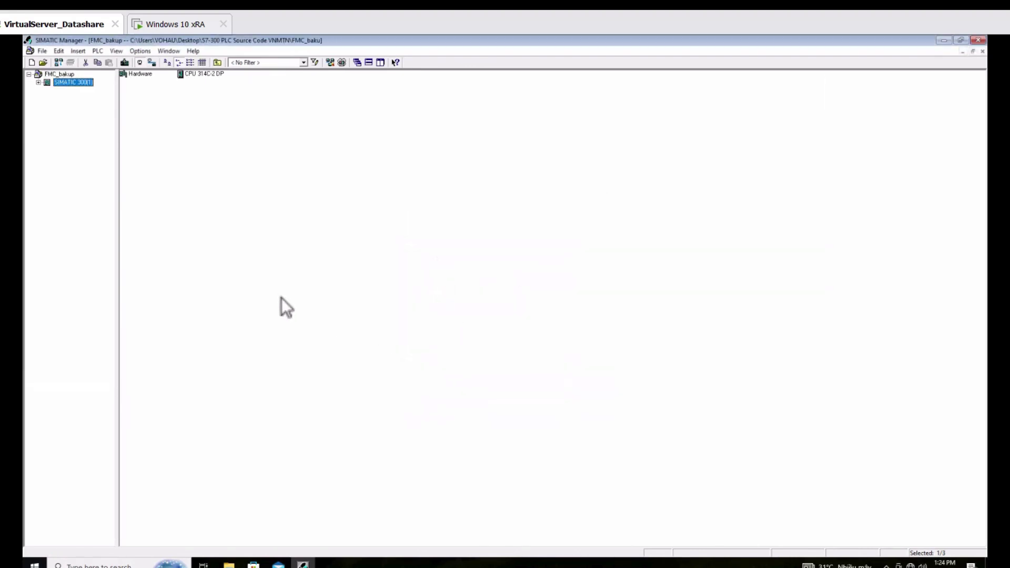
Open the Hardware configuration of the SIMATIC 300(1) station in HW Config.
click(39, 83)
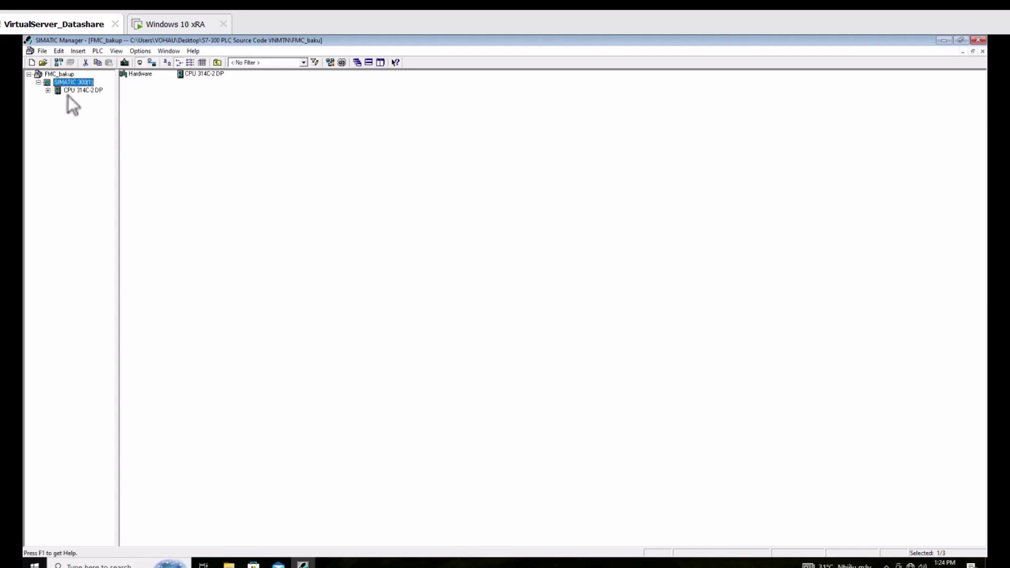
click(136, 77)
key(Return)
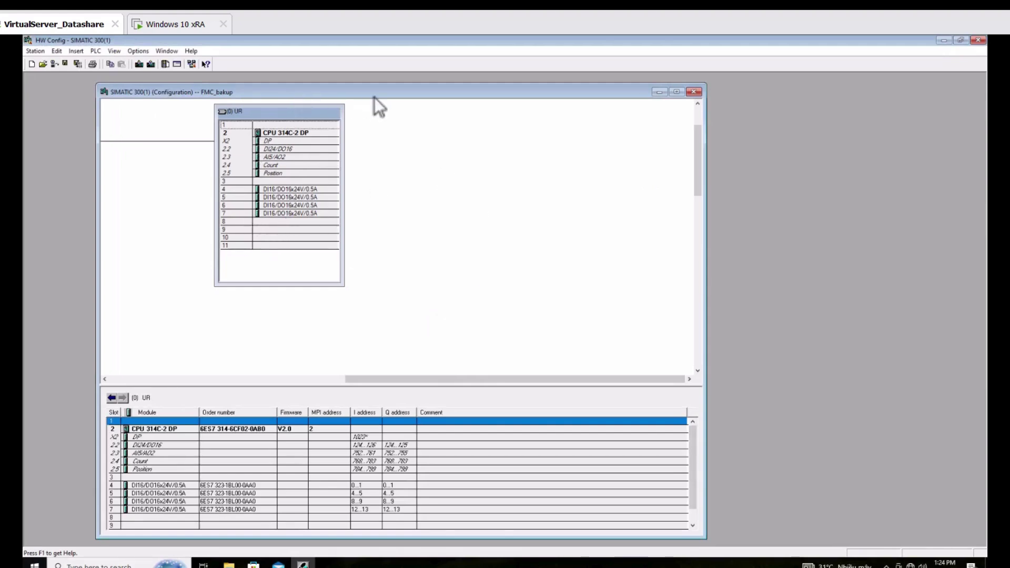
Open the Install GSD Files dialog from the HW Config Options menu.
drag(405, 96, 387, 93)
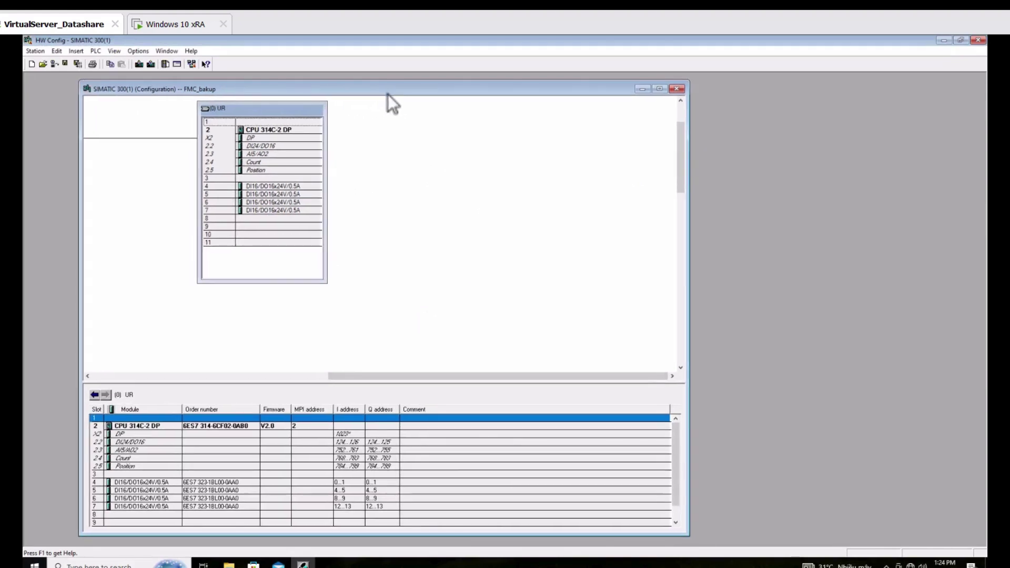
click(137, 52)
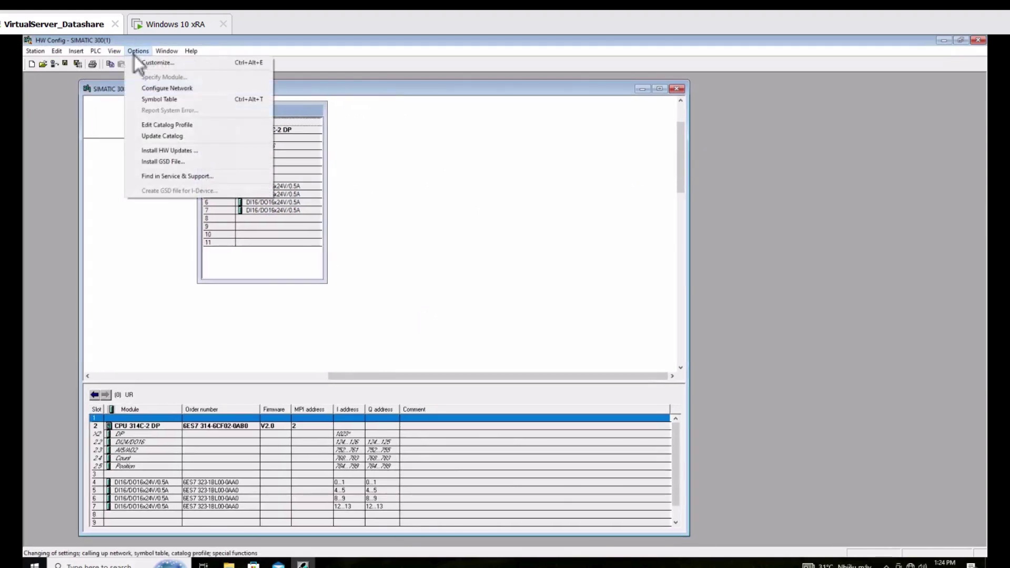
click(175, 162)
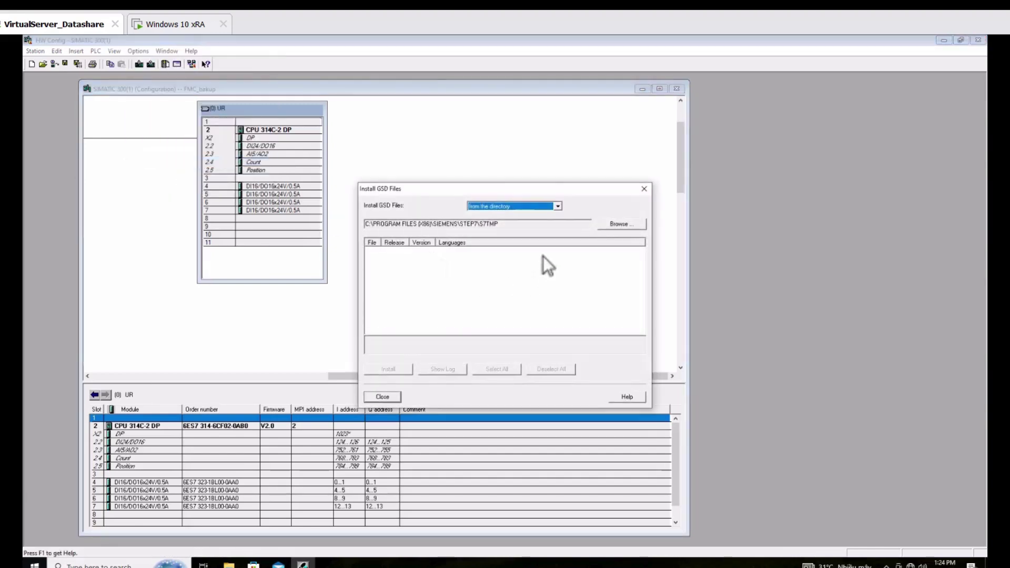
Set the GSD source directory to Desktop > Danfoss Drives GSD files.
click(618, 223)
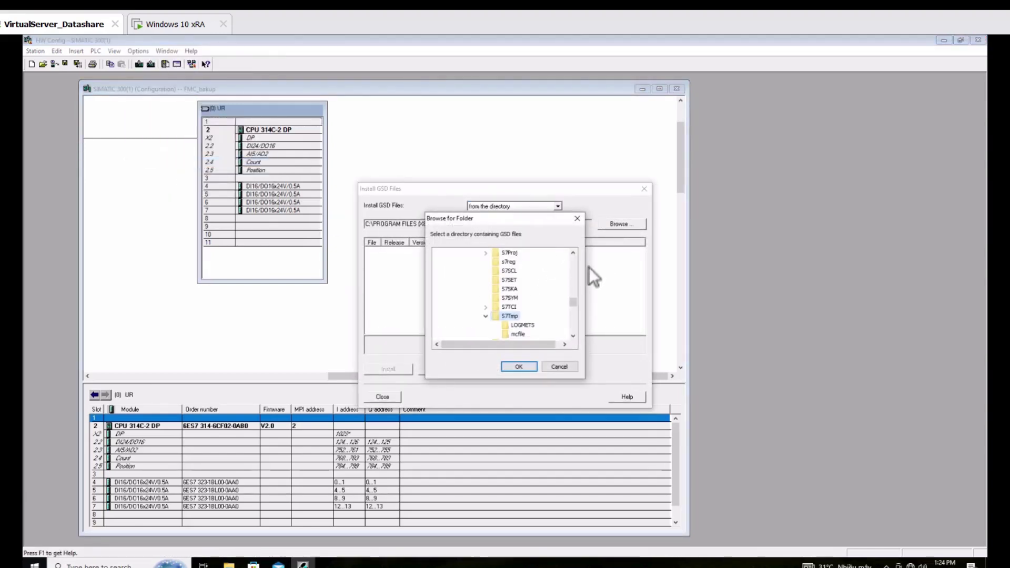
scroll(549, 309, up, 10)
click(447, 253)
click(438, 298)
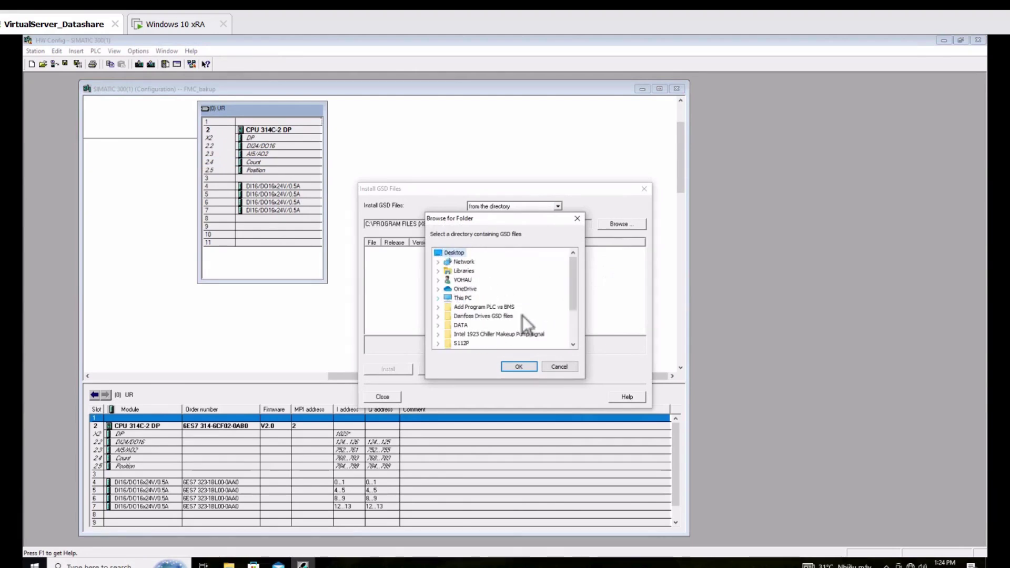
click(482, 309)
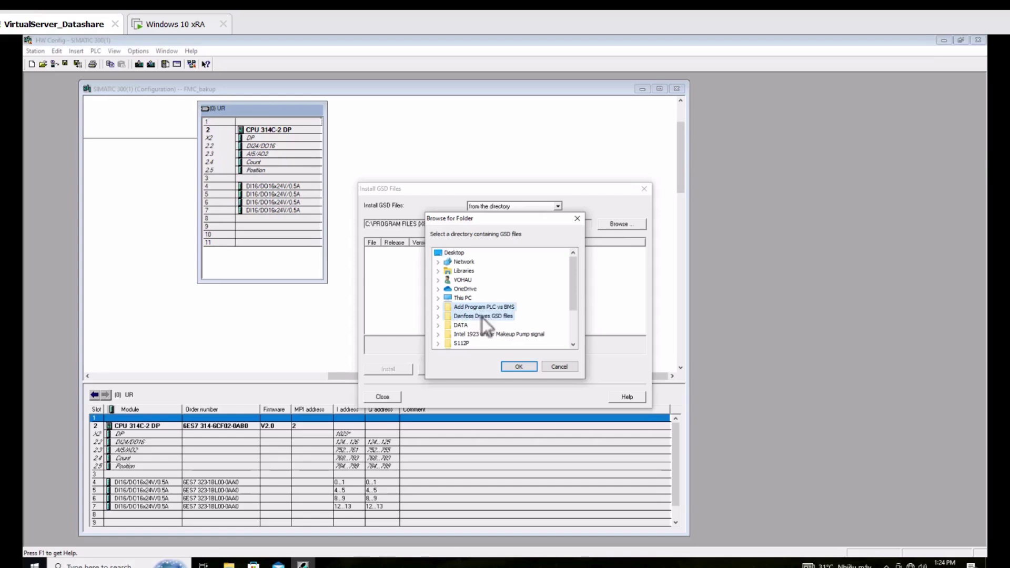
click(481, 317)
scroll(557, 313, down, 2)
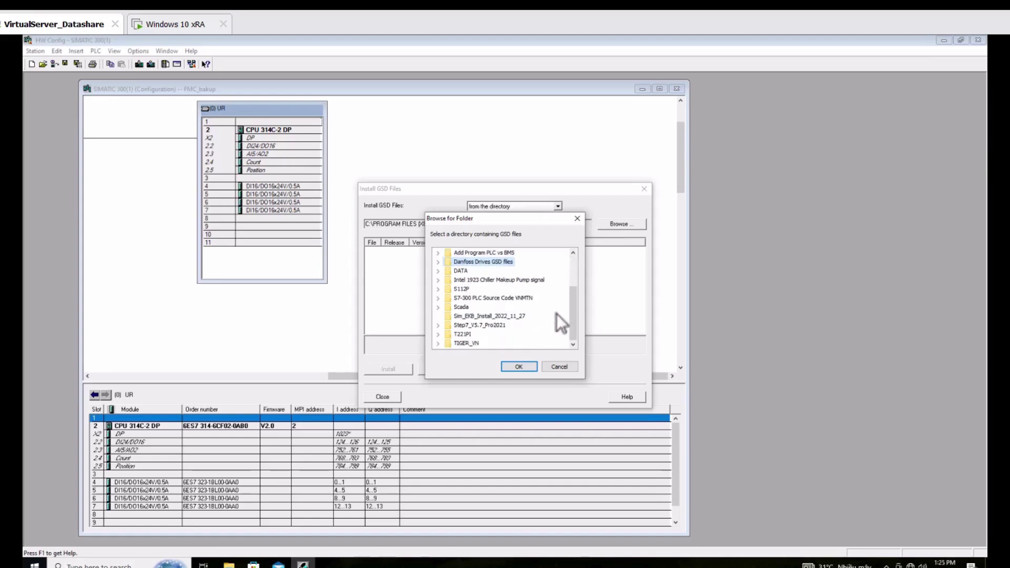
click(521, 366)
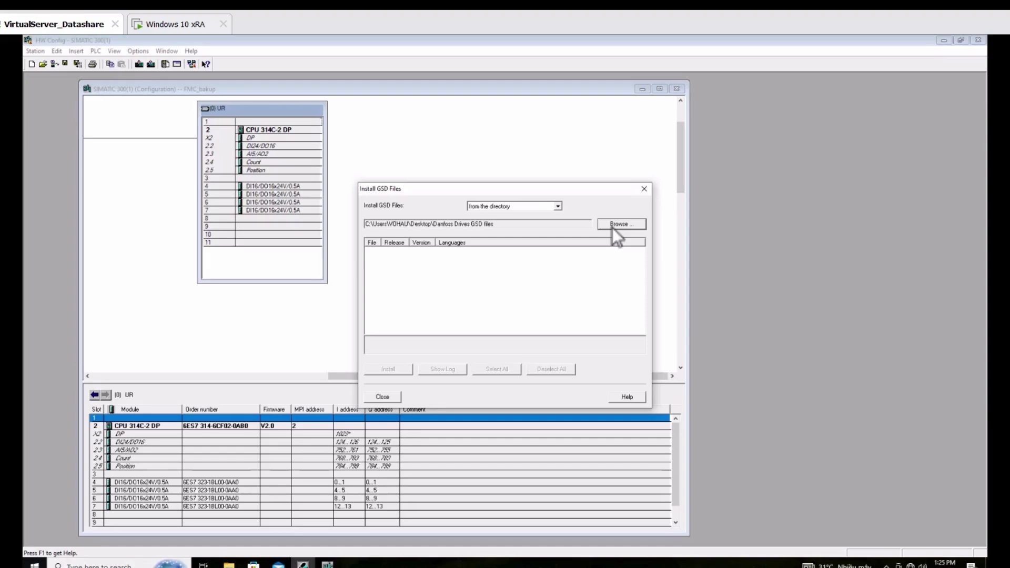
In File Explorer, check Danfoss Drives GSD files, select the FC VFD Danfoss archive, return to SIMATIC Manager.
click(228, 564)
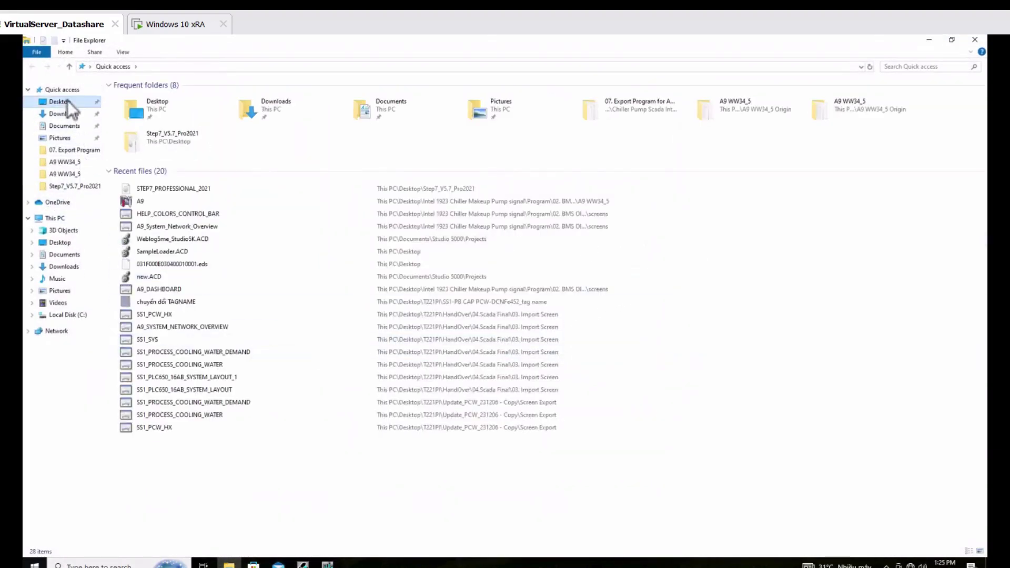
click(62, 103)
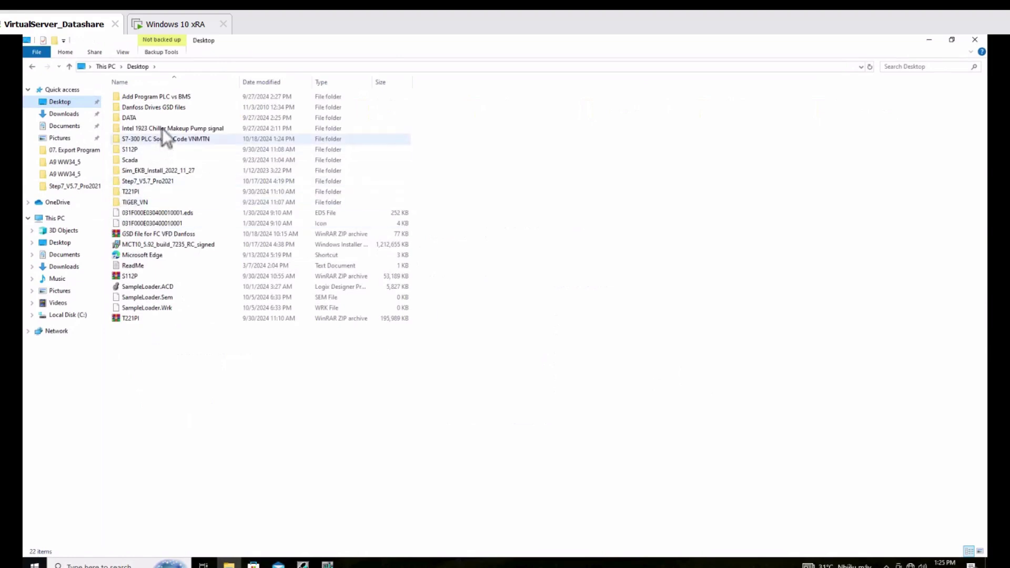
double_click(159, 109)
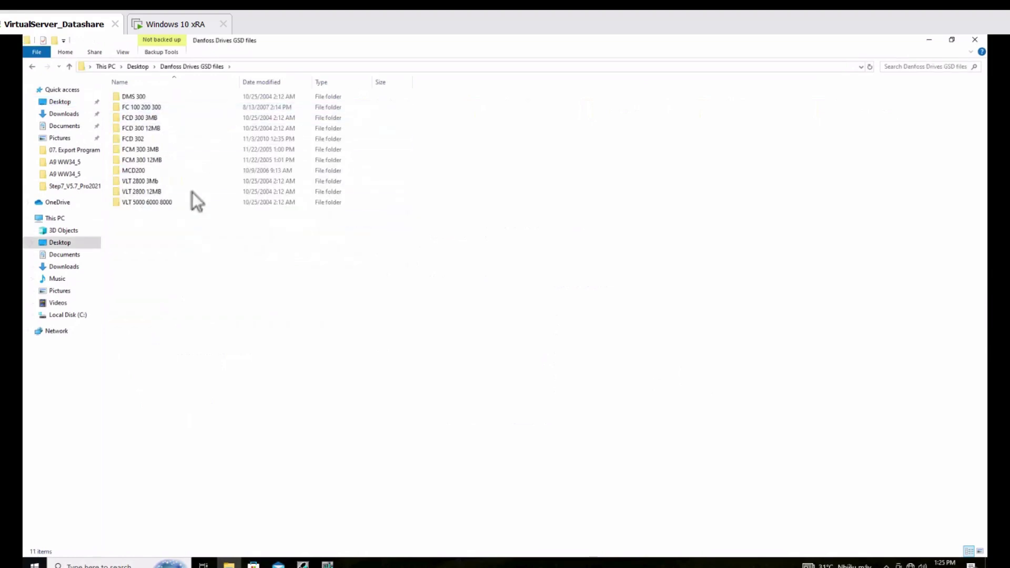
click(136, 66)
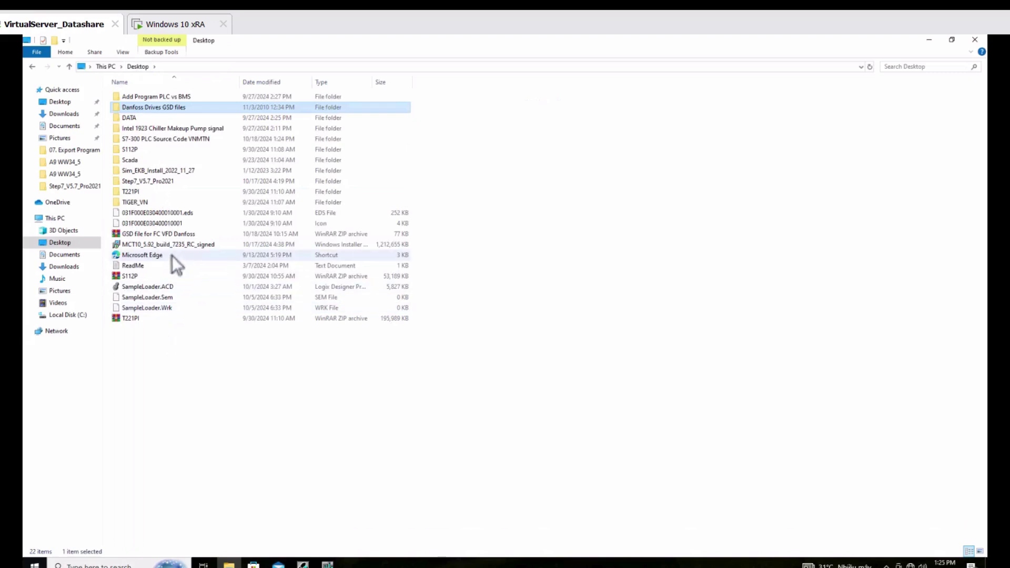
click(128, 233)
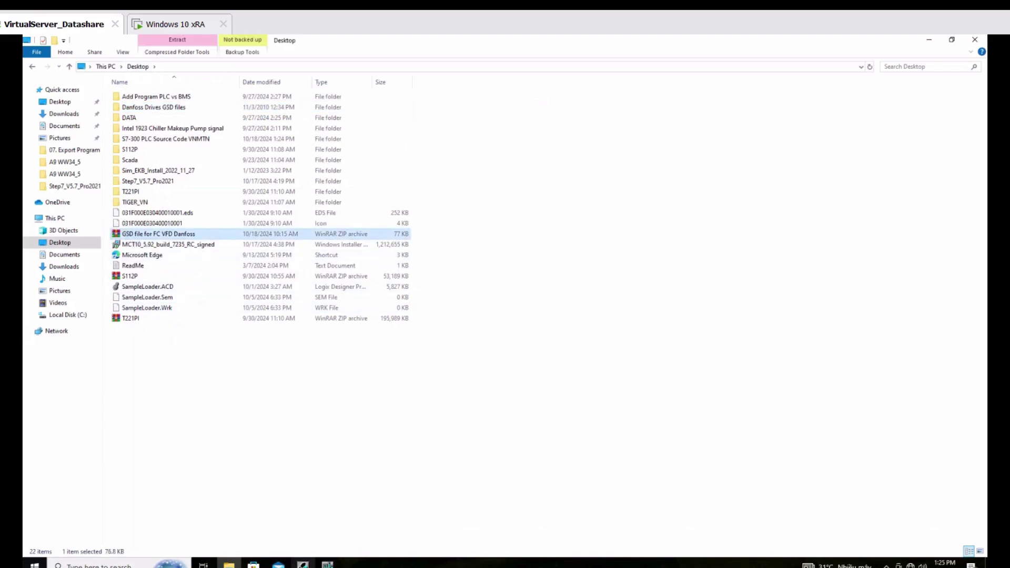
key(alt+Tab)
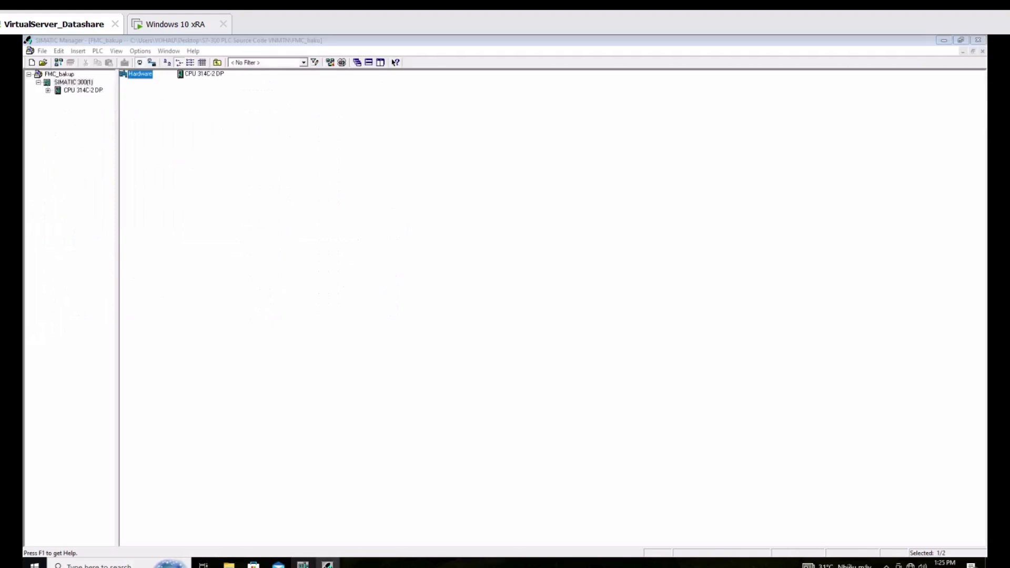
Choose 'from the directory' as the GSD source and browse the folder tree to the Desktop.
double_click(142, 76)
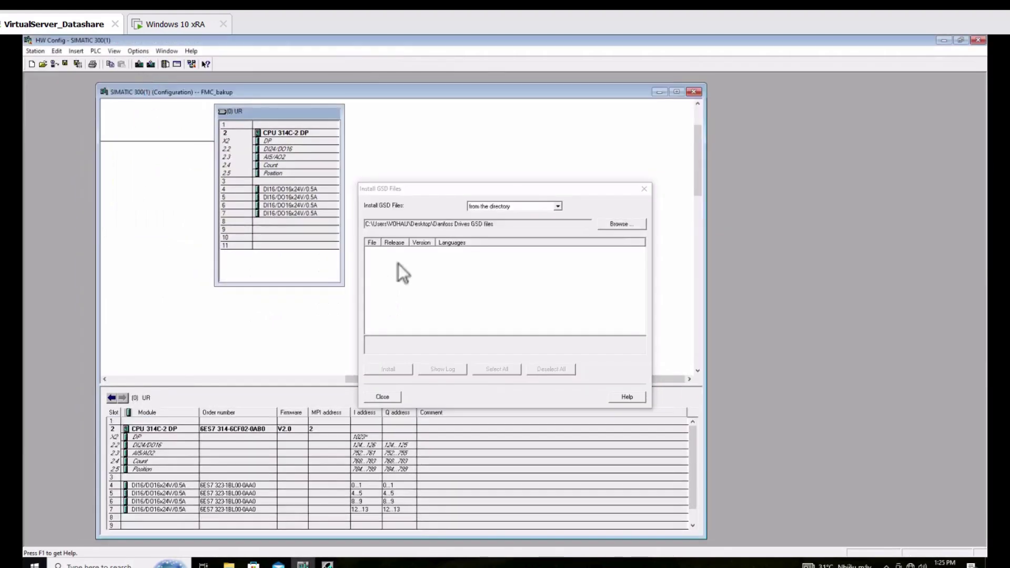
click(559, 207)
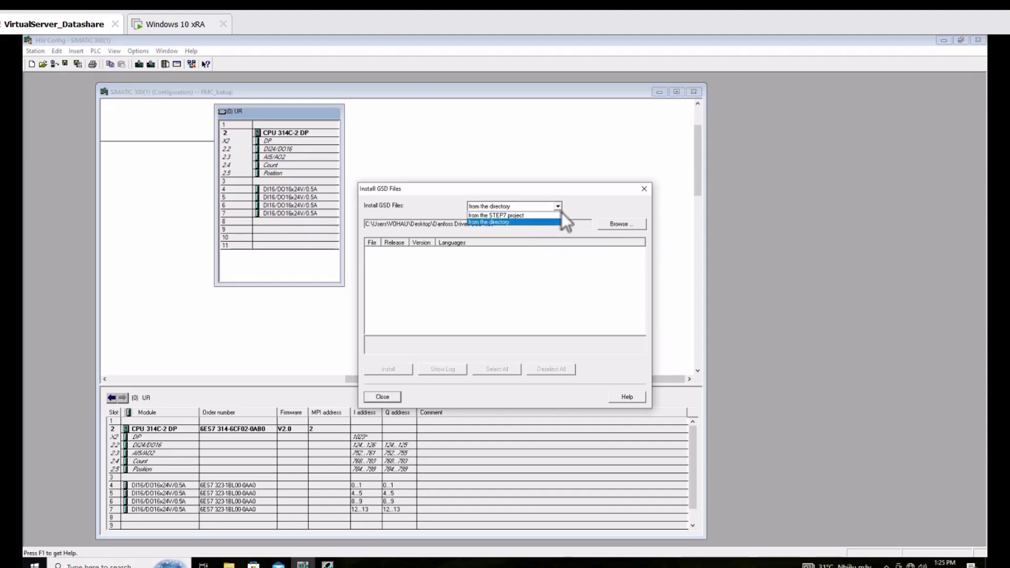
click(561, 212)
click(619, 226)
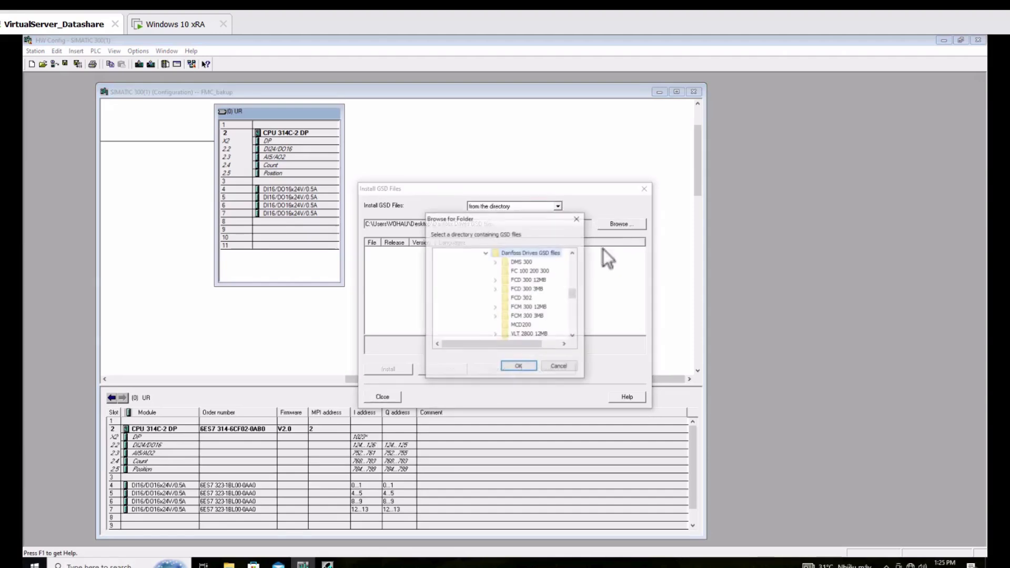
scroll(532, 274, up, 10)
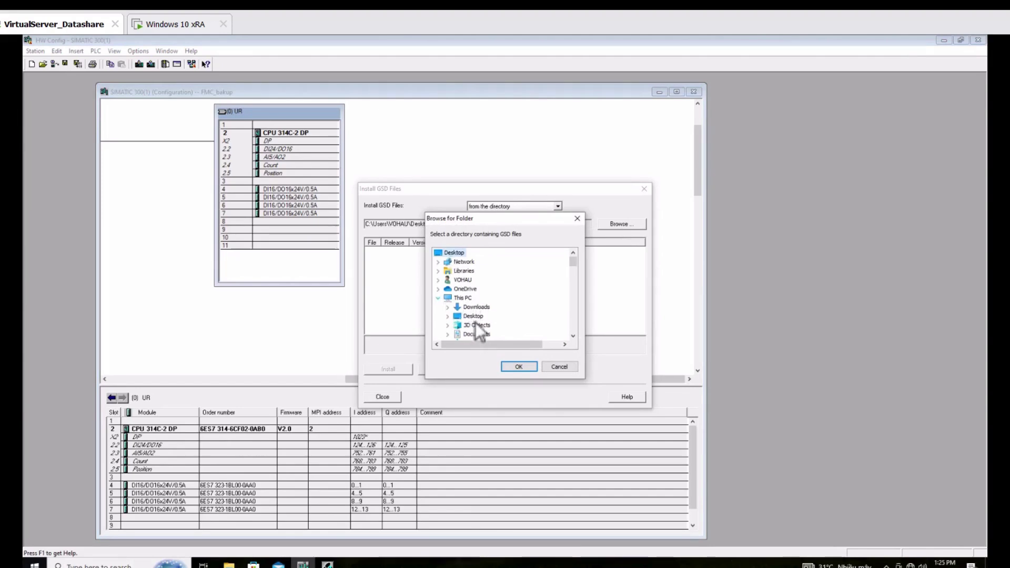
click(440, 299)
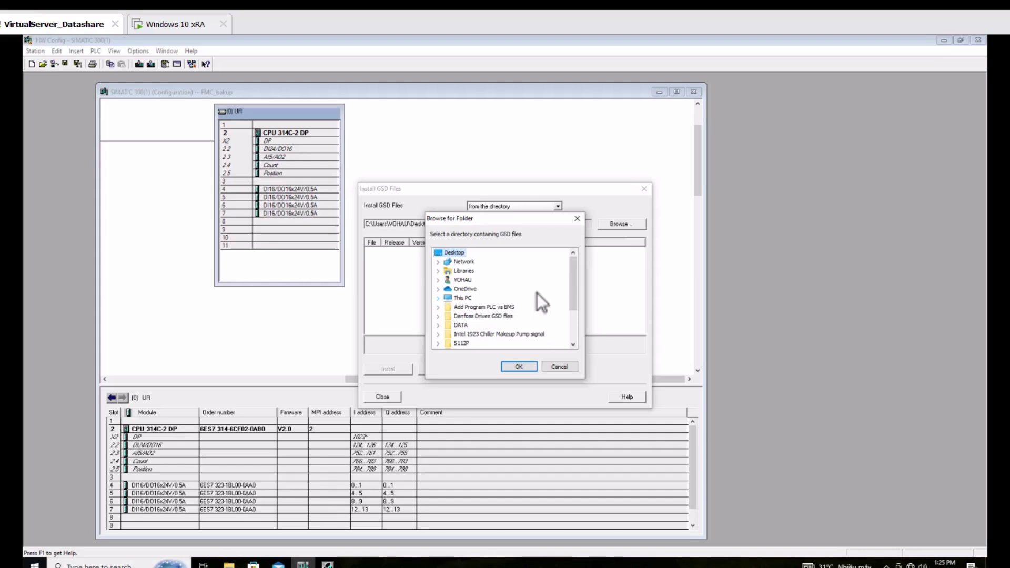
scroll(572, 297, down, 5)
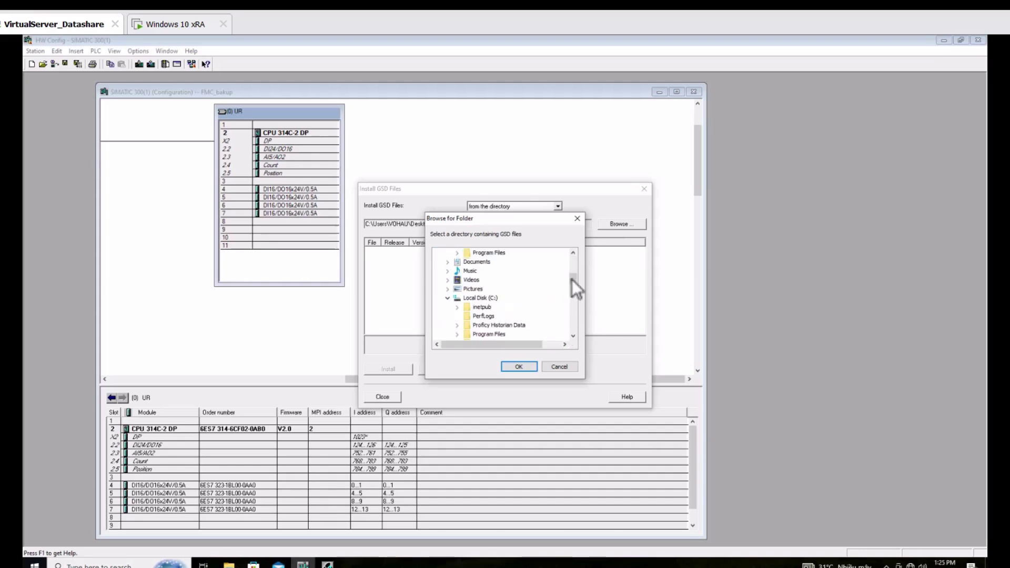
scroll(528, 286, up, 5)
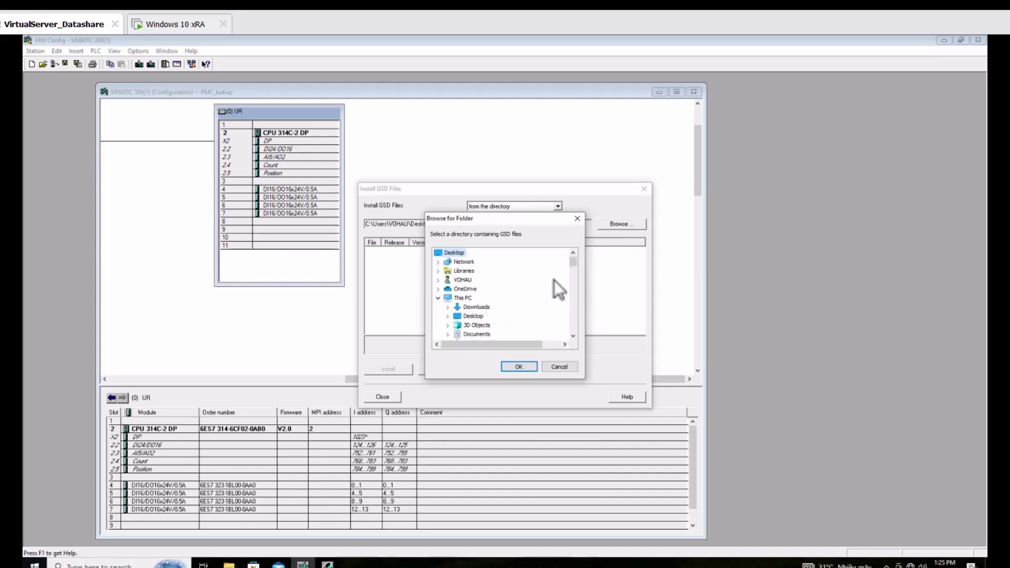
click(522, 368)
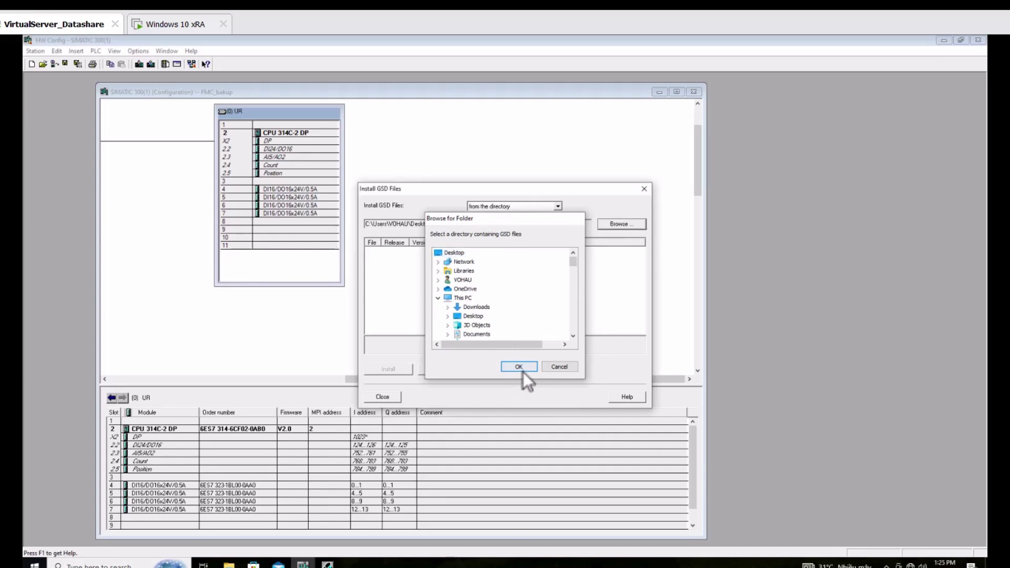
Set the GSD source folder to Danfoss Drives GSD files > FCD 302.
click(621, 228)
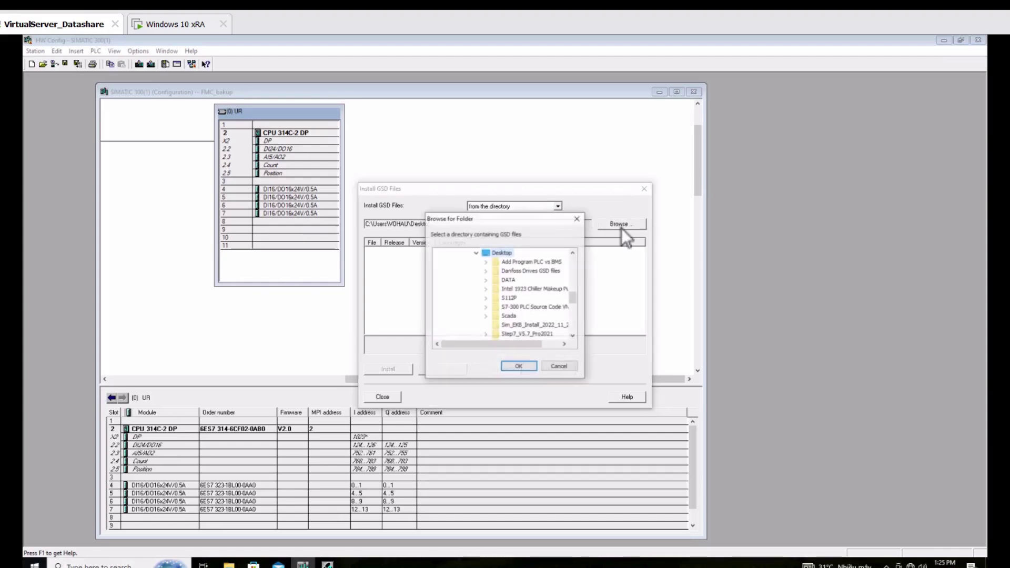
double_click(530, 272)
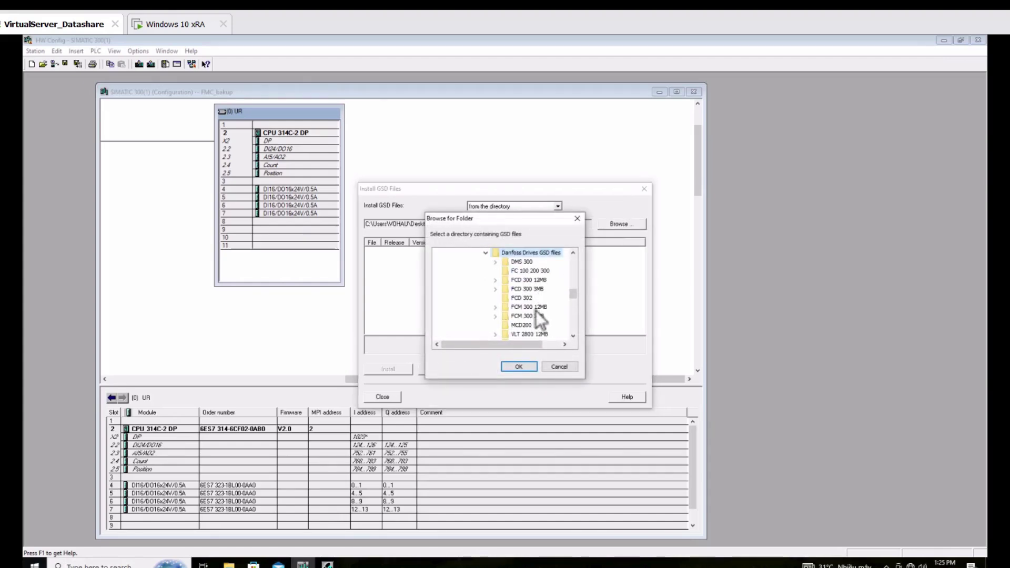
click(526, 299)
click(518, 368)
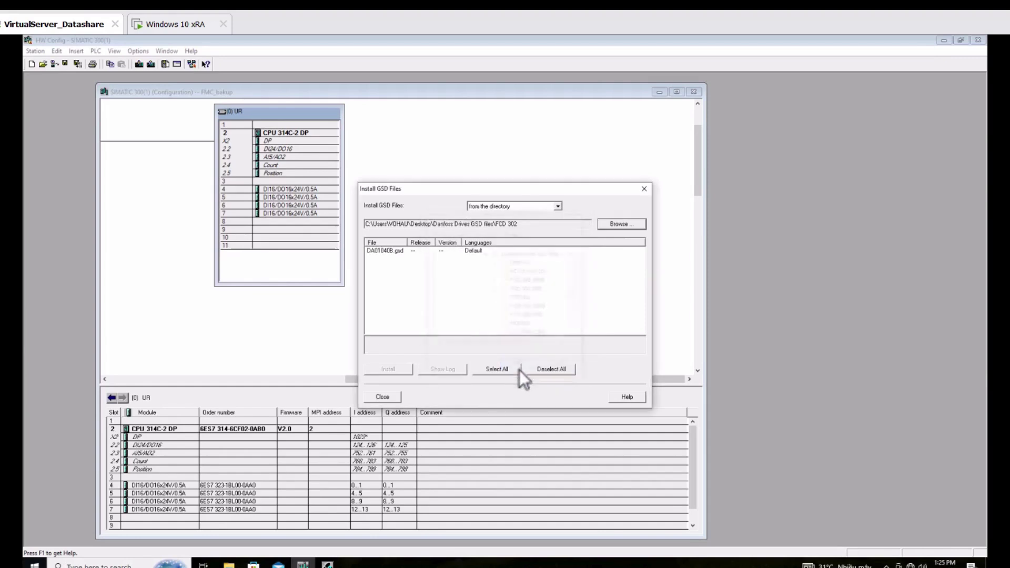
Try installing DA01040B.gsd twice, dismissing the update-not-possible warning each time.
drag(408, 242, 453, 243)
click(395, 252)
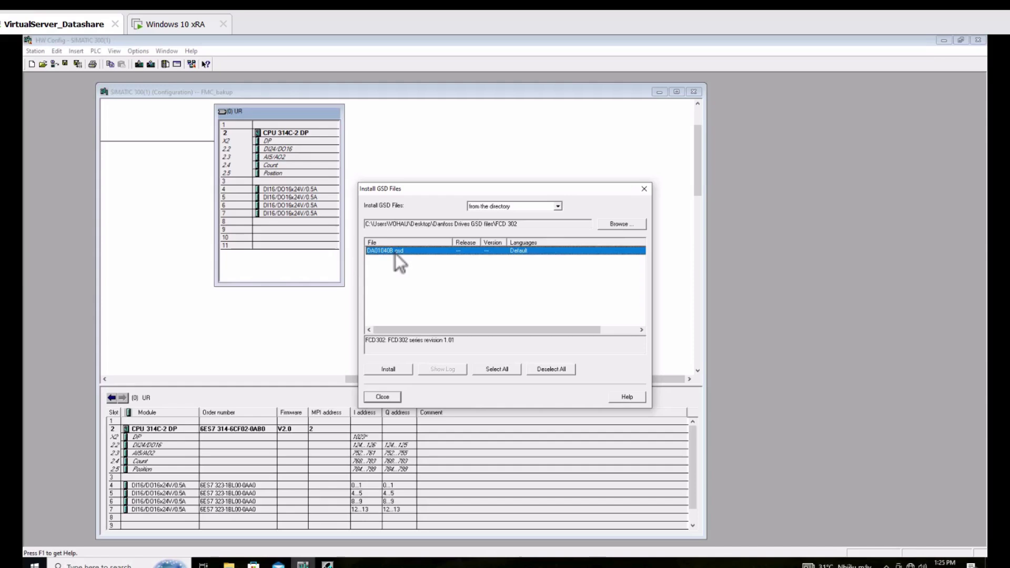
click(394, 370)
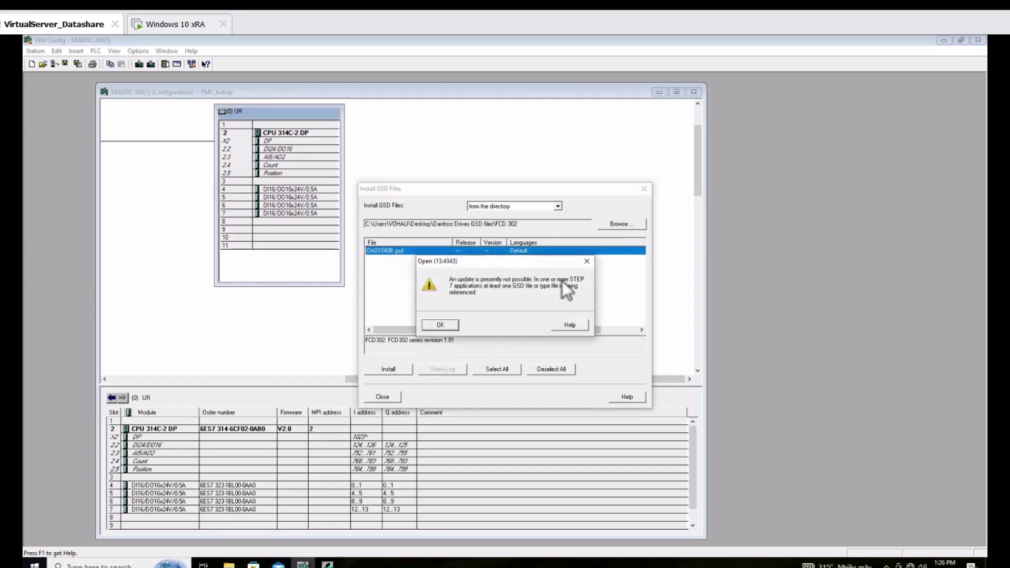
click(441, 324)
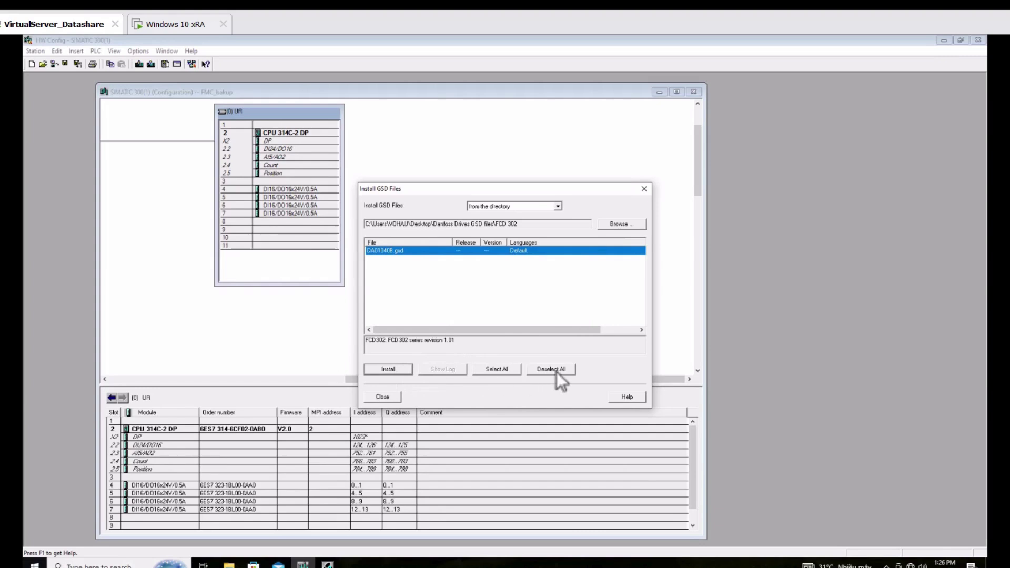
click(497, 370)
click(393, 373)
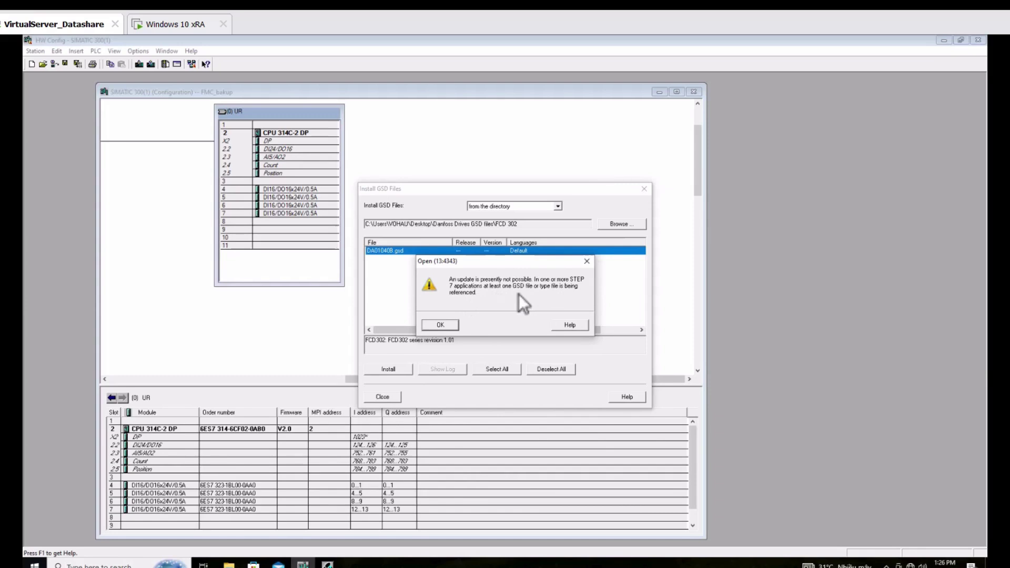
click(440, 325)
Close the FMC_bakup project, retry the GSD install, dismiss the warning and close the installer.
key(alt+Tab)
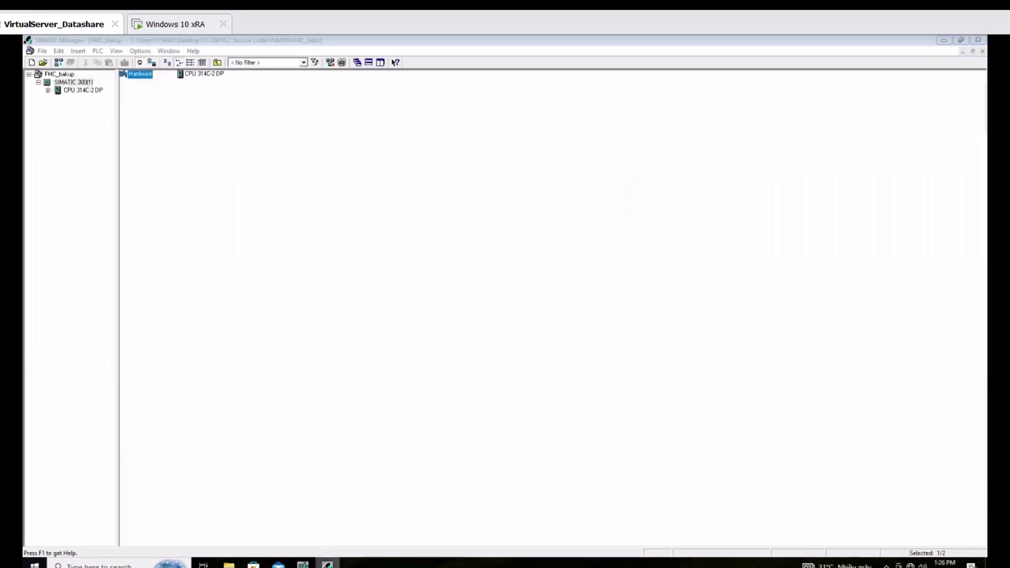
click(982, 51)
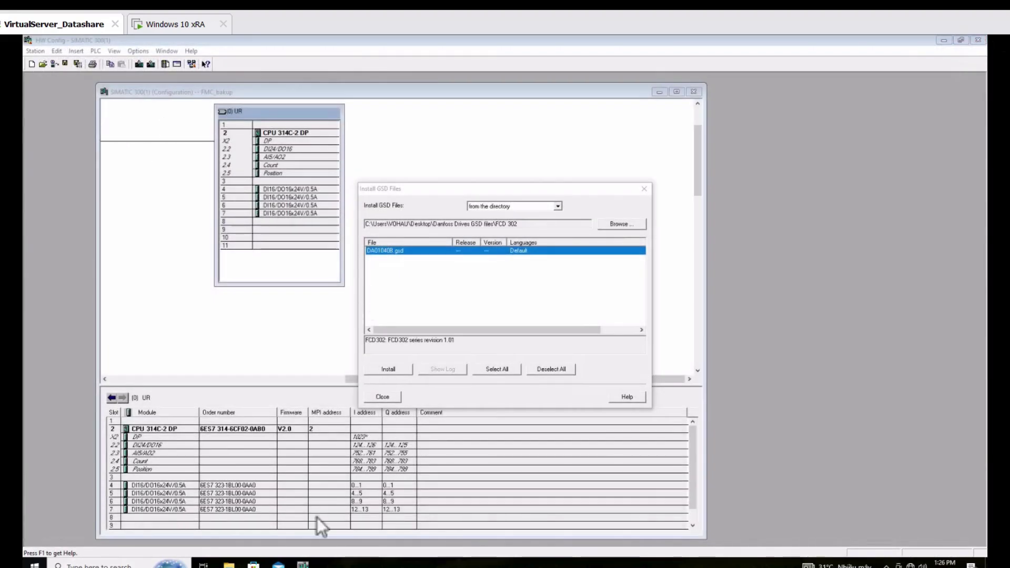
click(303, 564)
click(384, 368)
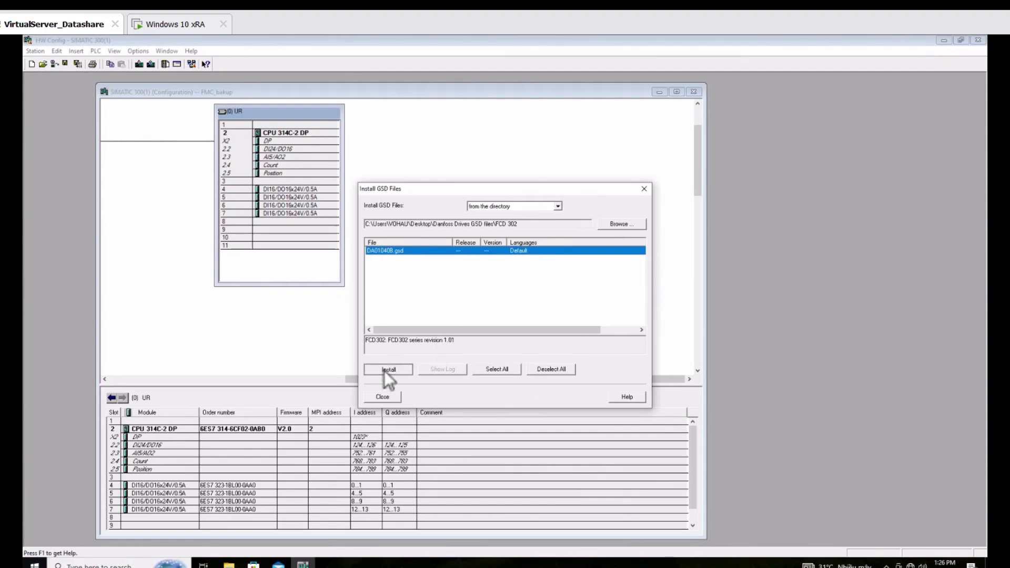
click(439, 325)
click(498, 367)
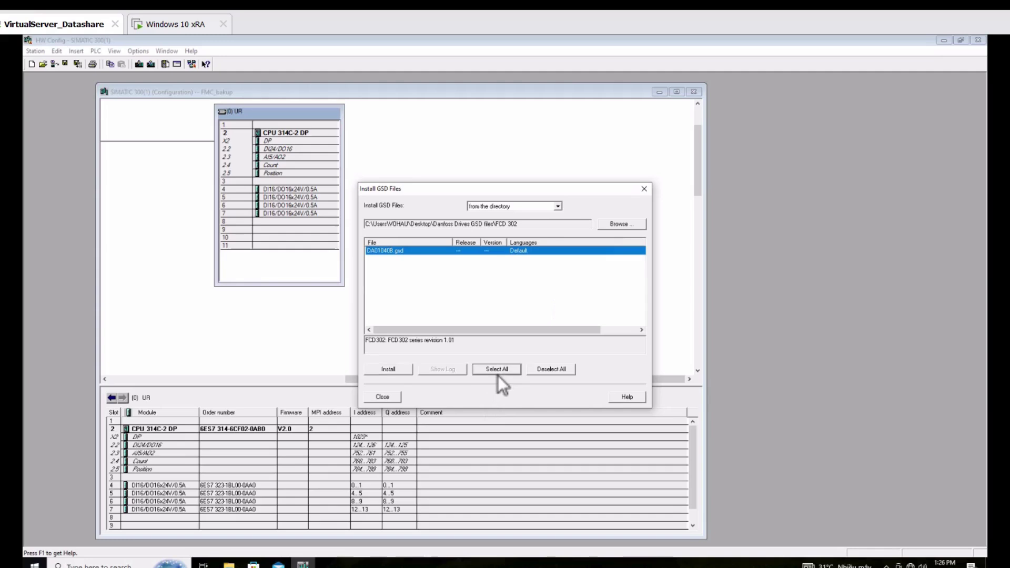
click(390, 396)
Close the station configuration window and exit HW Config.
click(138, 51)
click(898, 109)
click(695, 93)
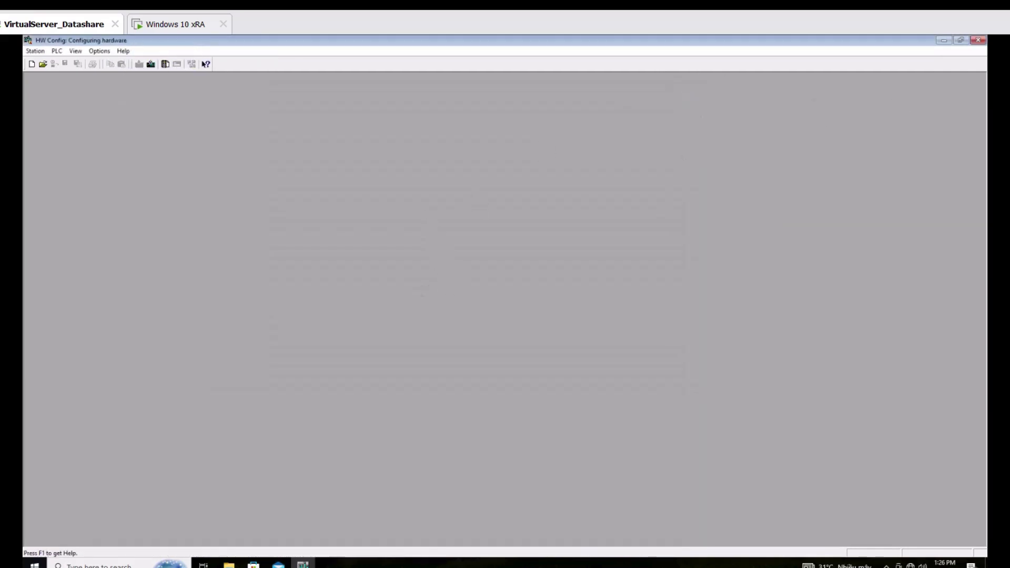
click(978, 40)
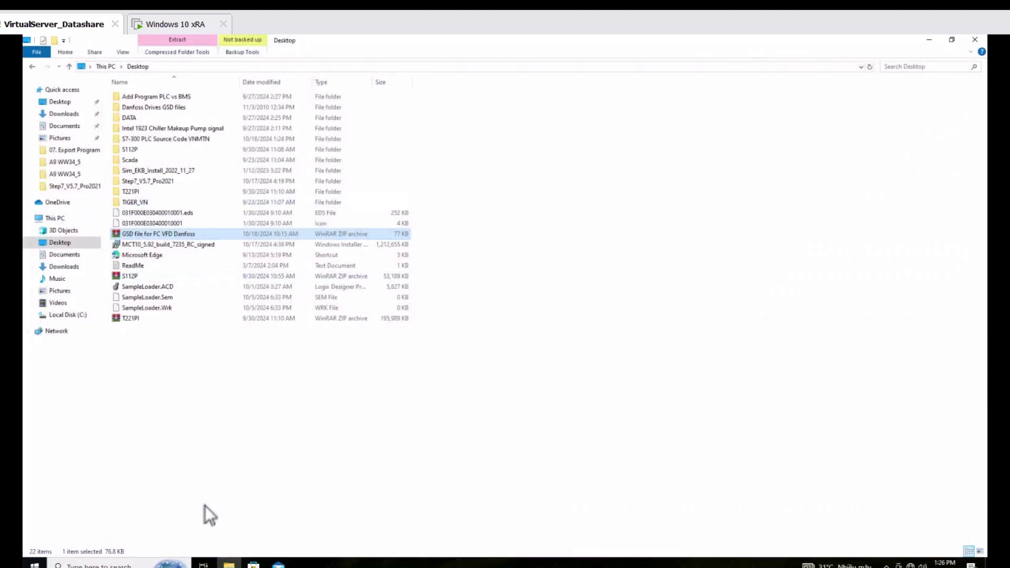
Relaunch SIMATIC Manager as administrator via a 'simatic' search and cancel the New Project wizard.
click(87, 566)
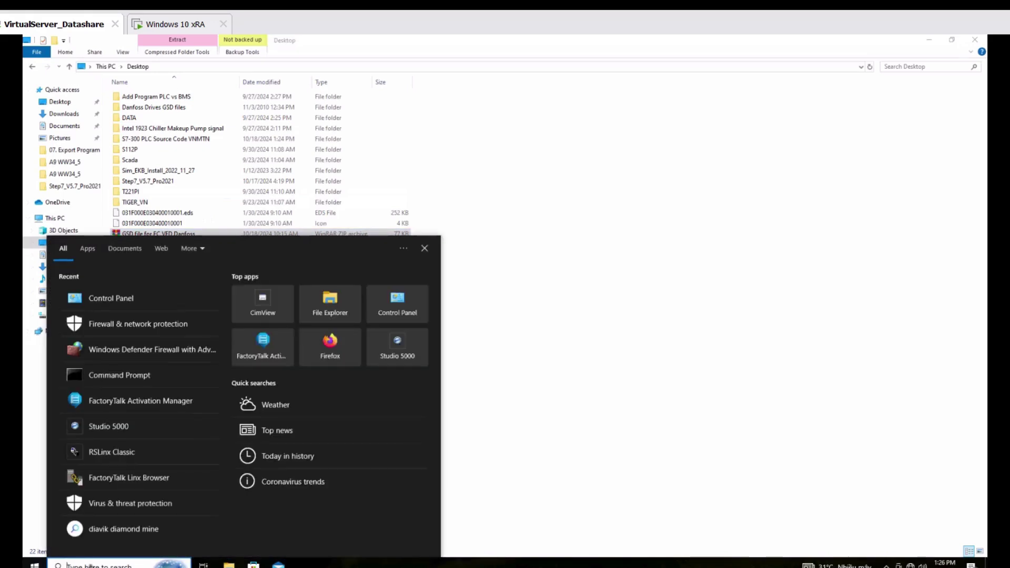
text(simatic)
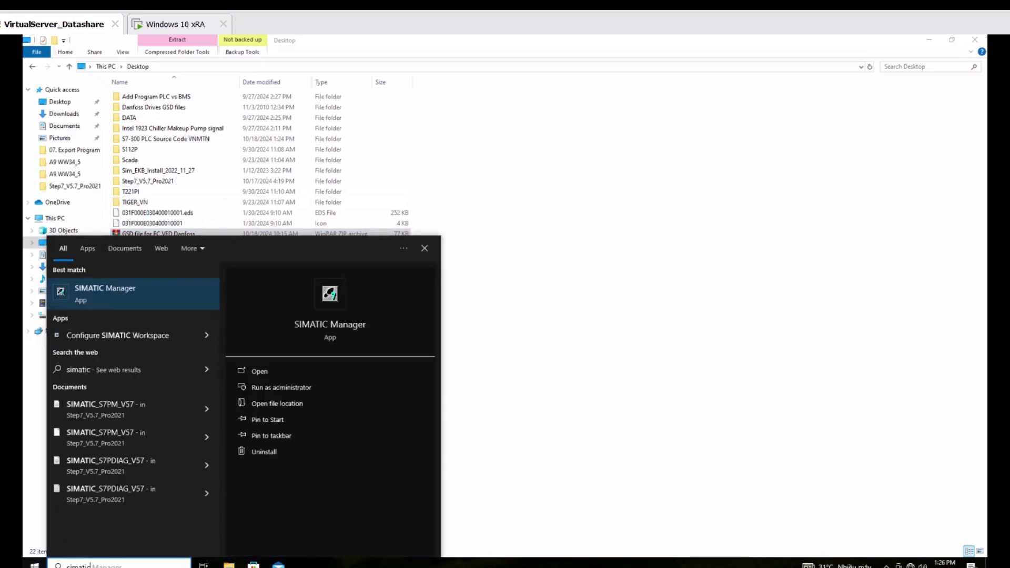
right_click(105, 292)
click(131, 301)
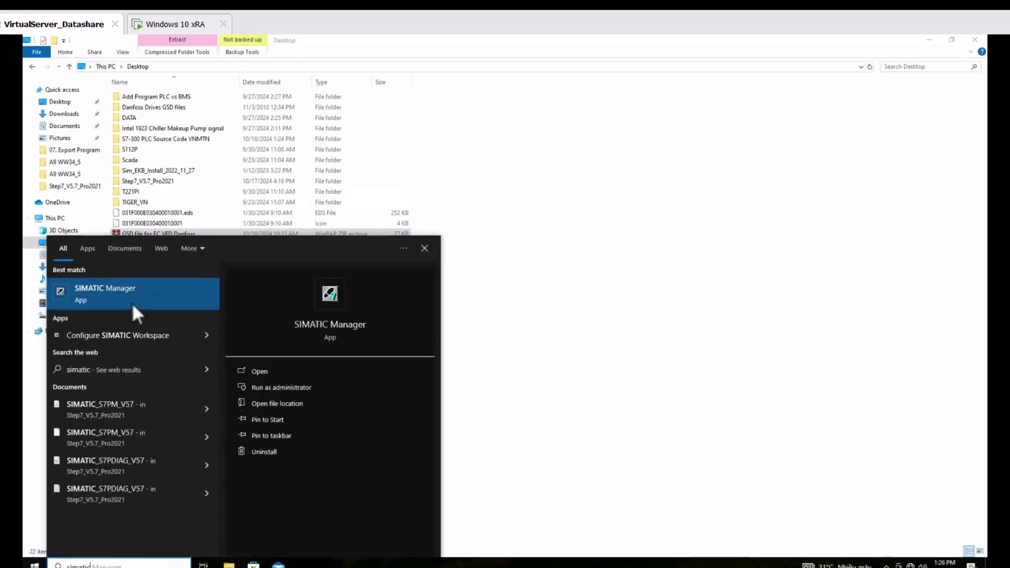
click(441, 370)
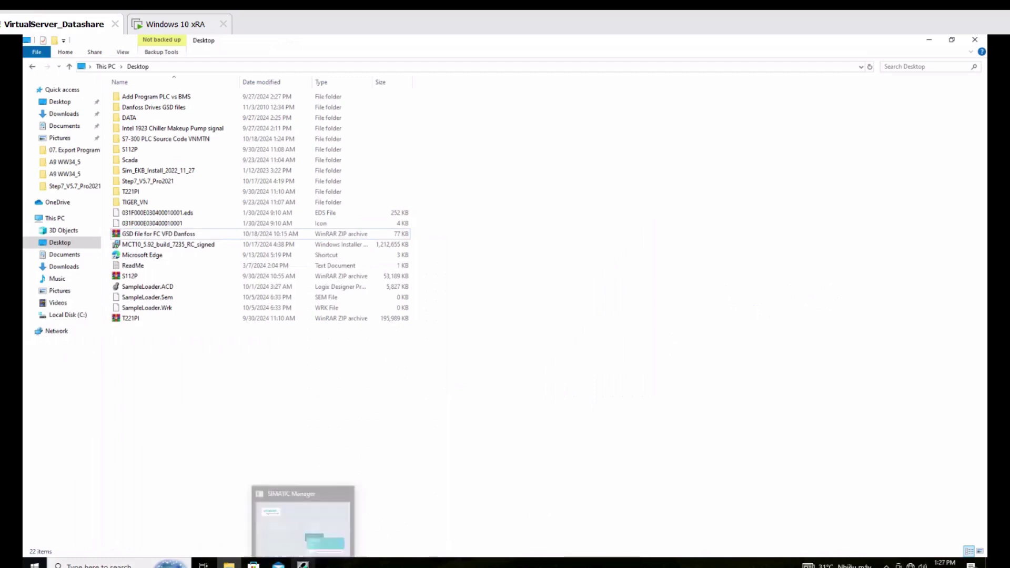
mouse_move(303, 564)
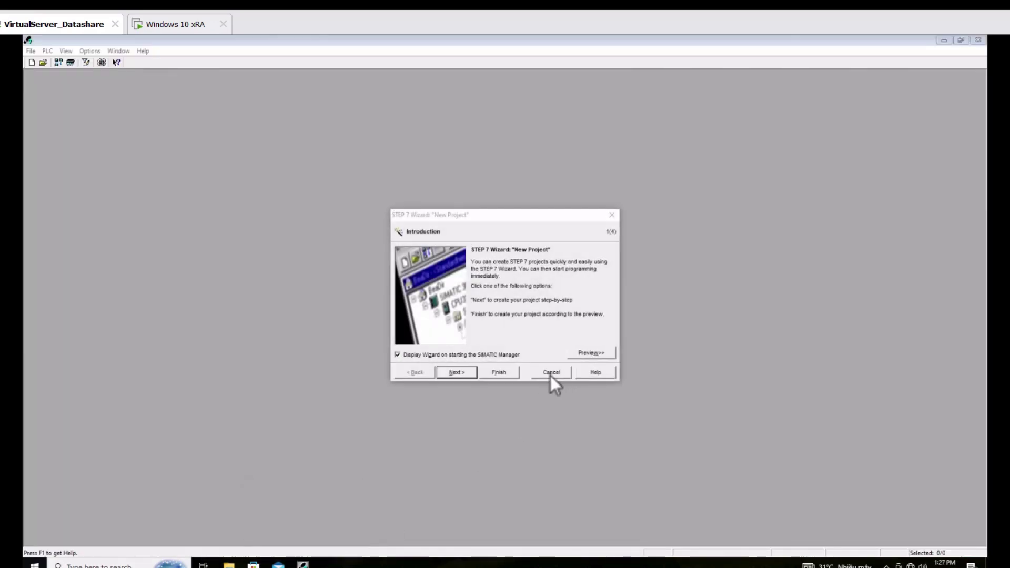
click(550, 375)
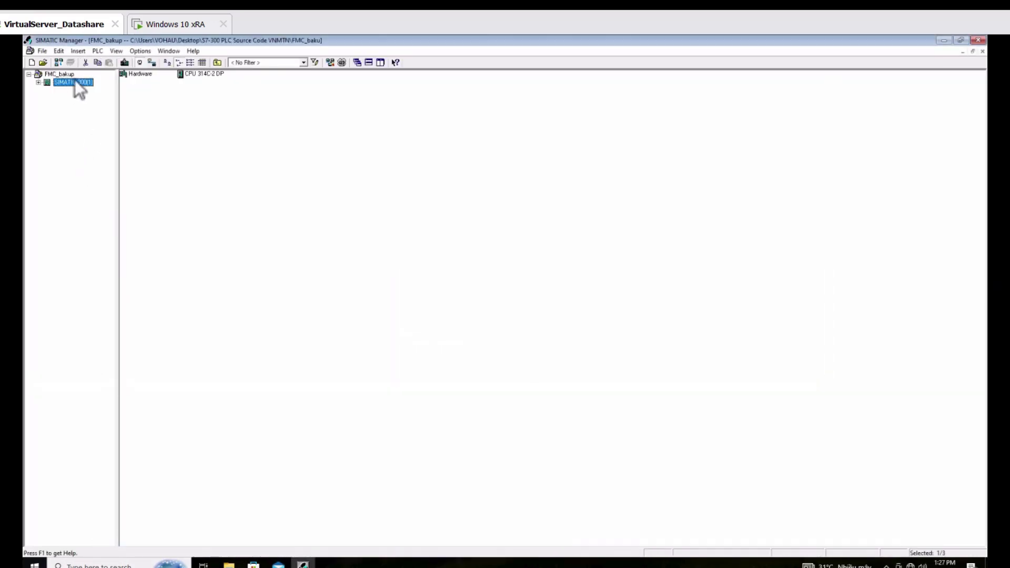
Open HW Config for the FMC_bakup project's SIMATIC 300(1) station.
click(67, 74)
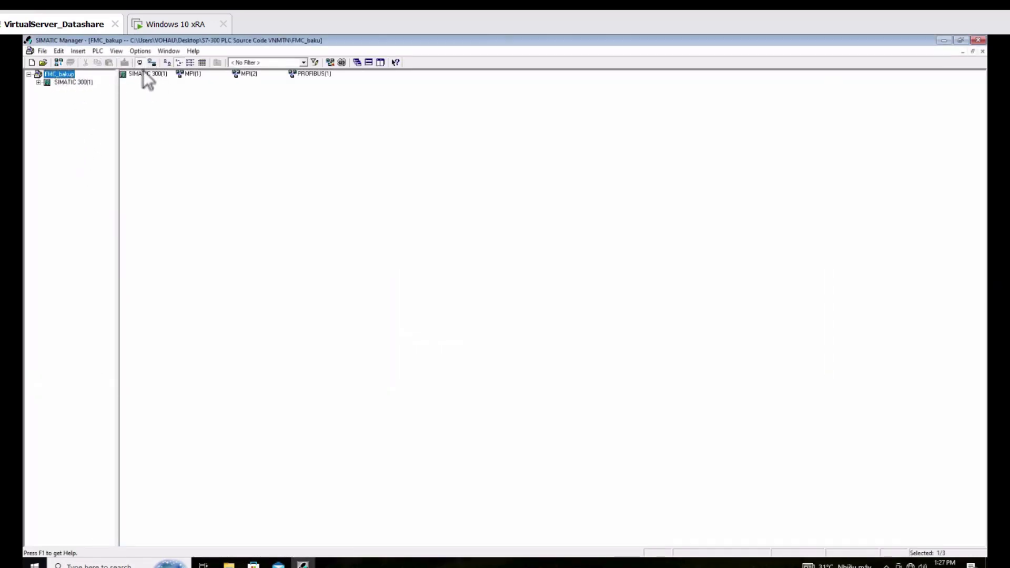
double_click(136, 78)
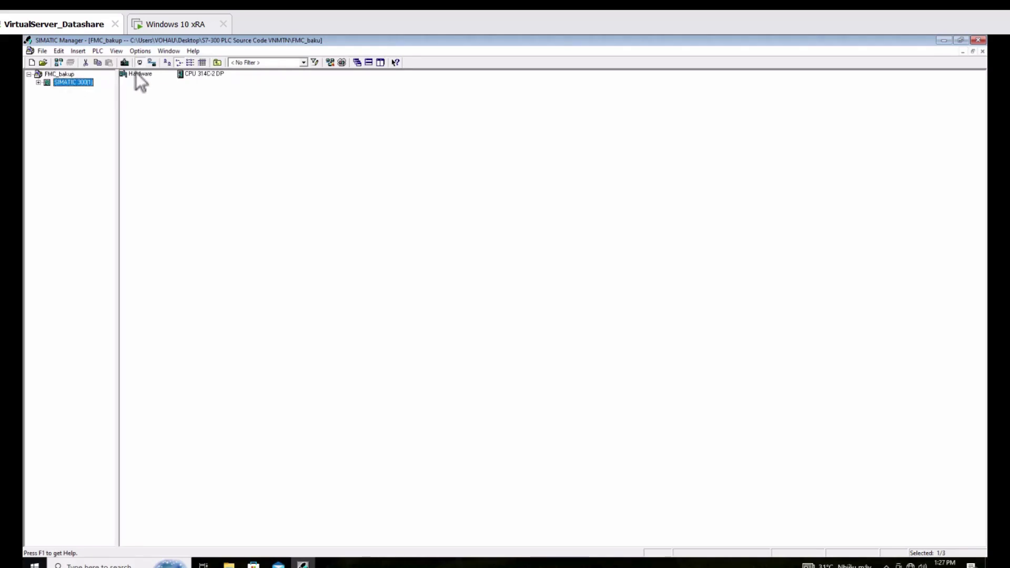
click(136, 76)
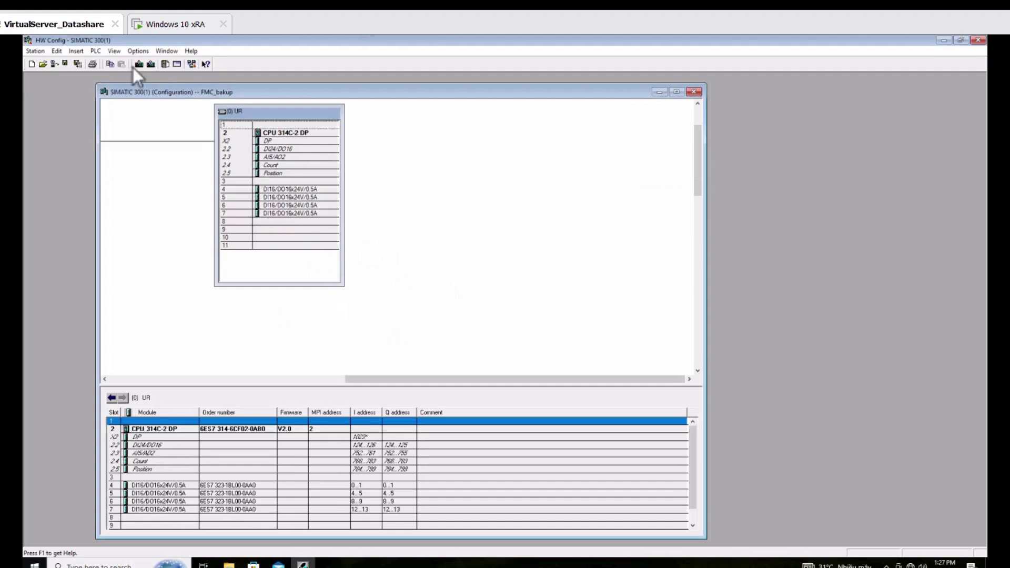
Look at the hardware updates settings, restore the default address, and close them unchanged.
click(114, 50)
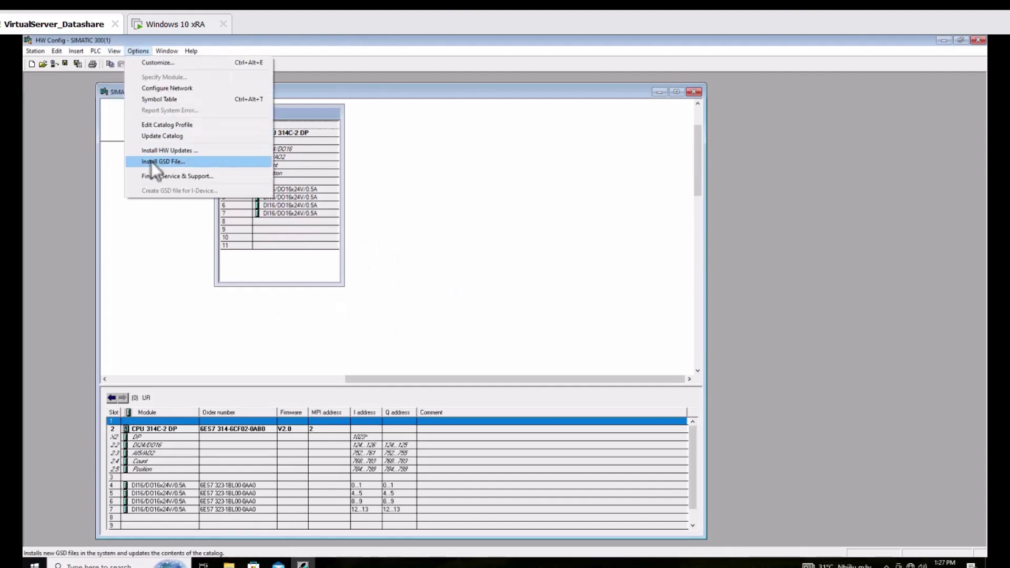
click(157, 151)
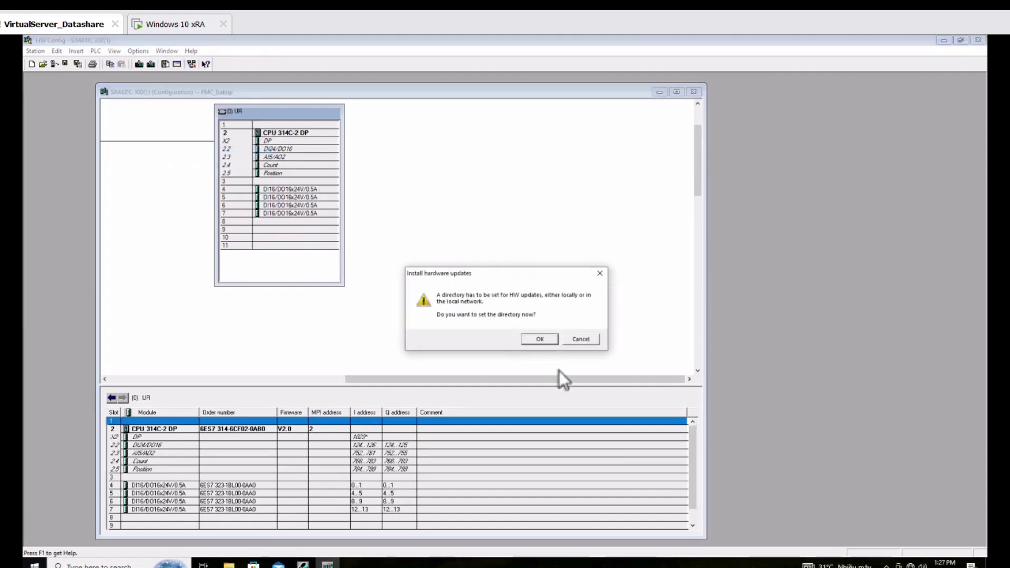
click(539, 339)
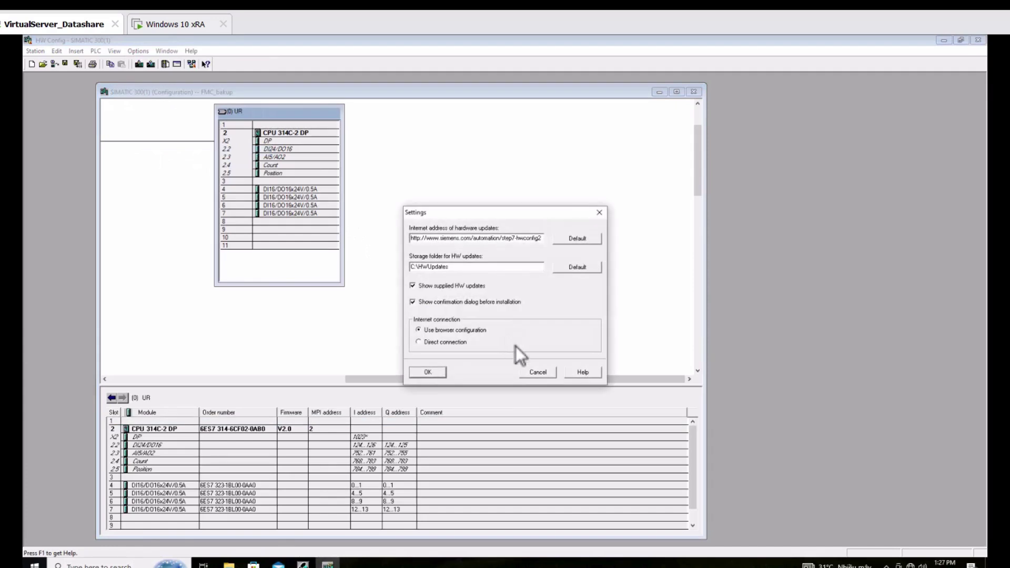
click(583, 240)
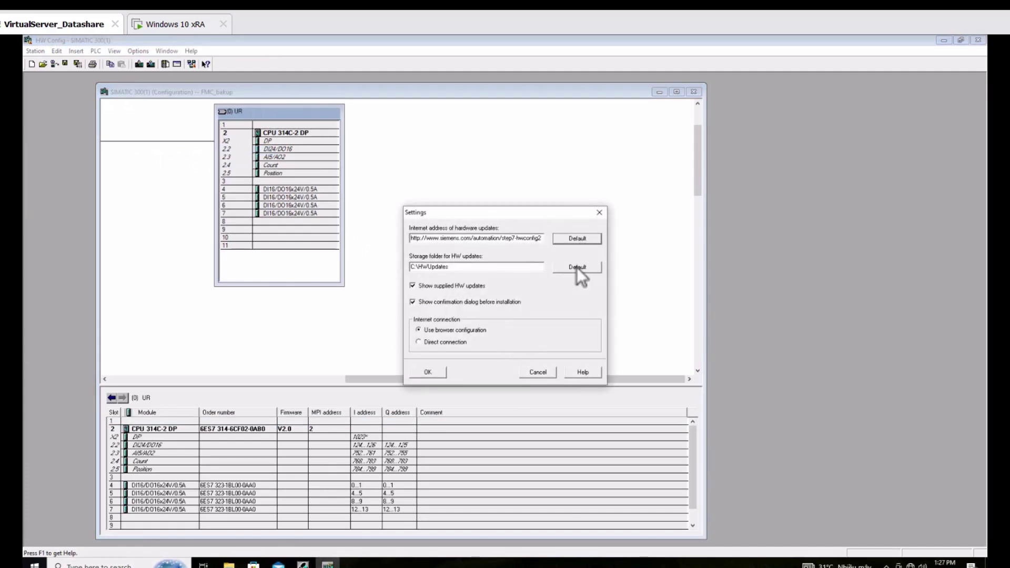
click(599, 213)
click(114, 51)
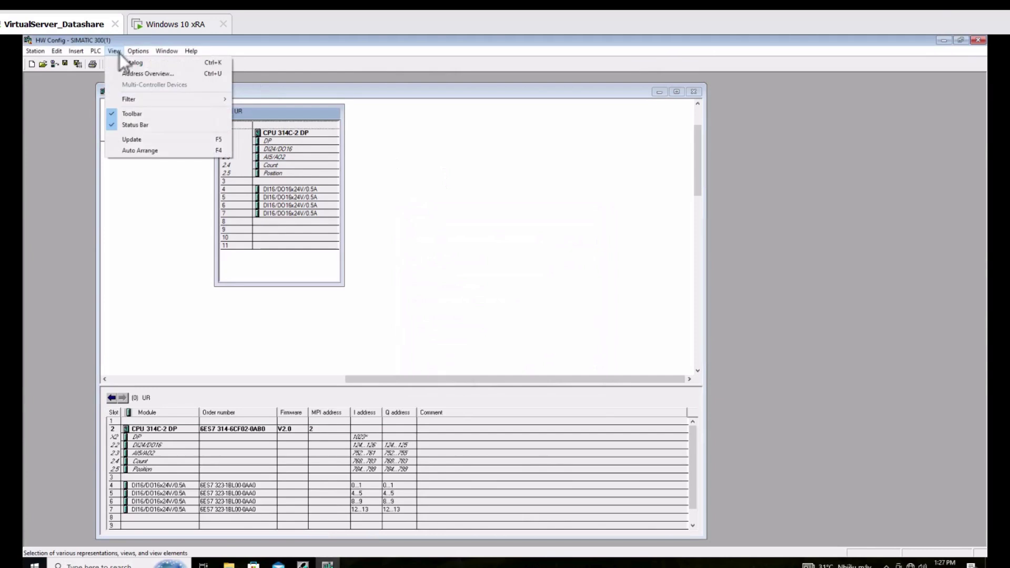
mouse_move(138, 52)
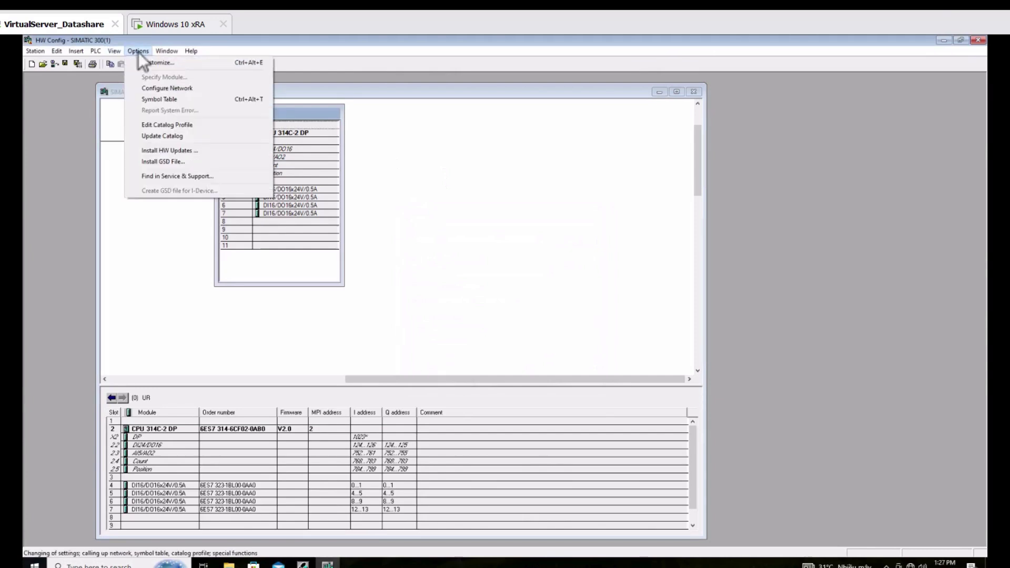
Point the GSD installer at Desktop > Danfoss Drives GSD files > FCD 302, listing DA01040B.gsd.
click(177, 162)
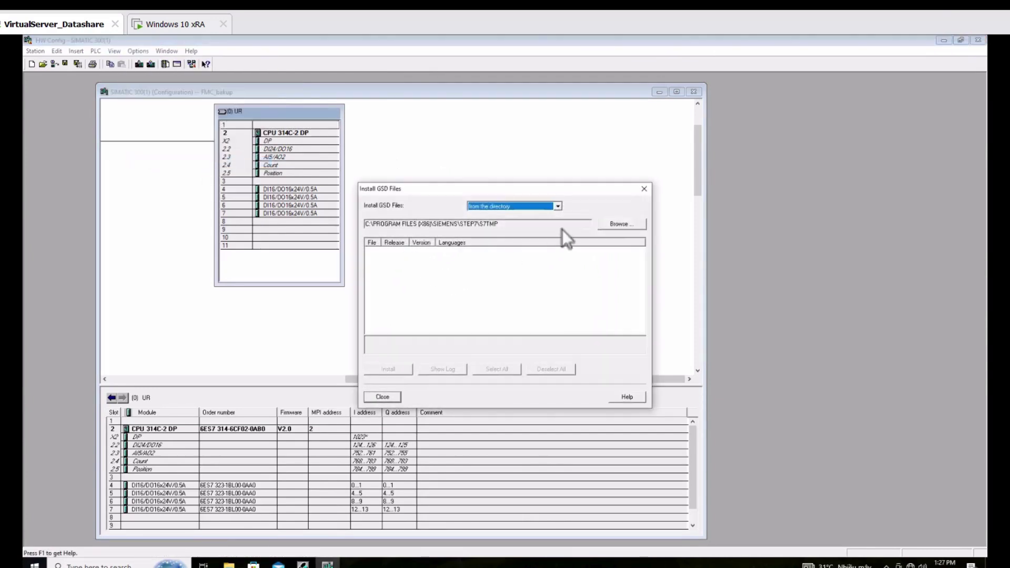
click(622, 226)
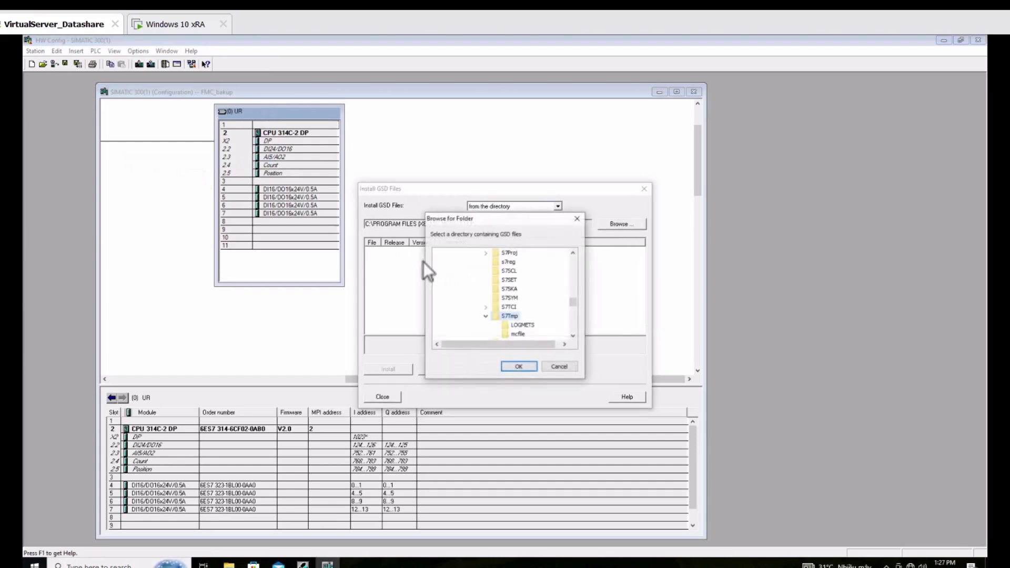
scroll(576, 306, up, 5)
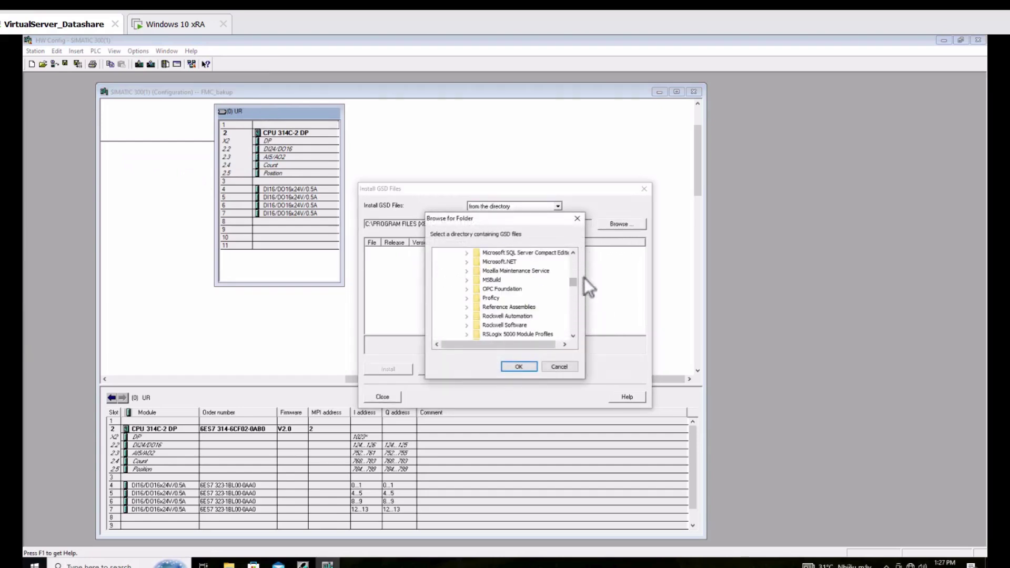
scroll(578, 289, up, 10)
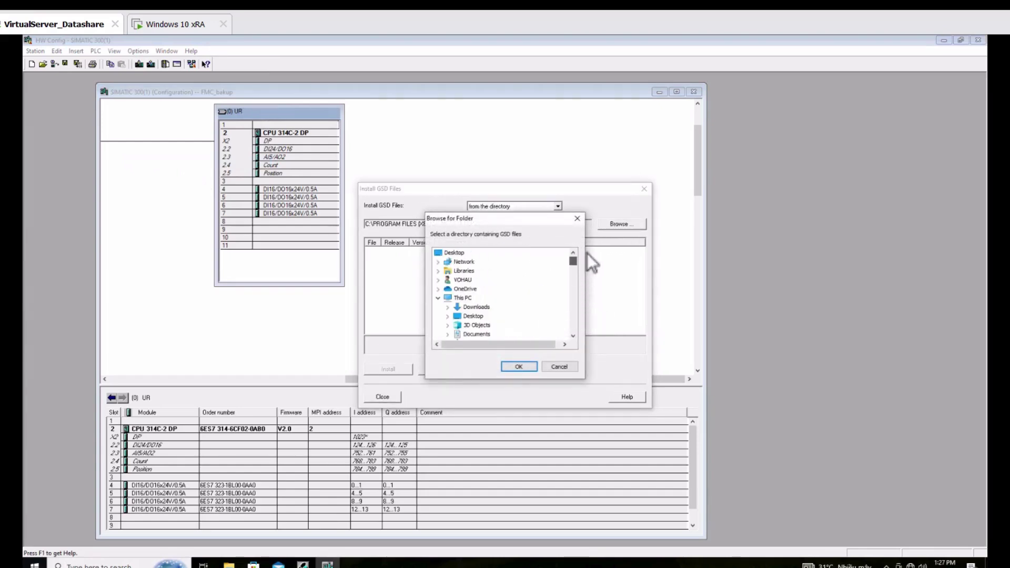
click(437, 298)
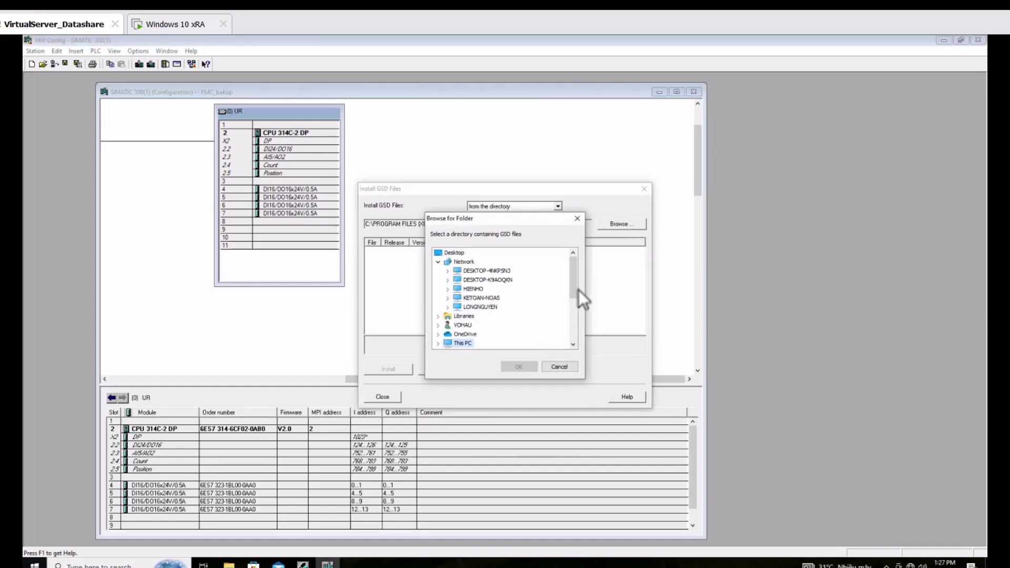
click(446, 253)
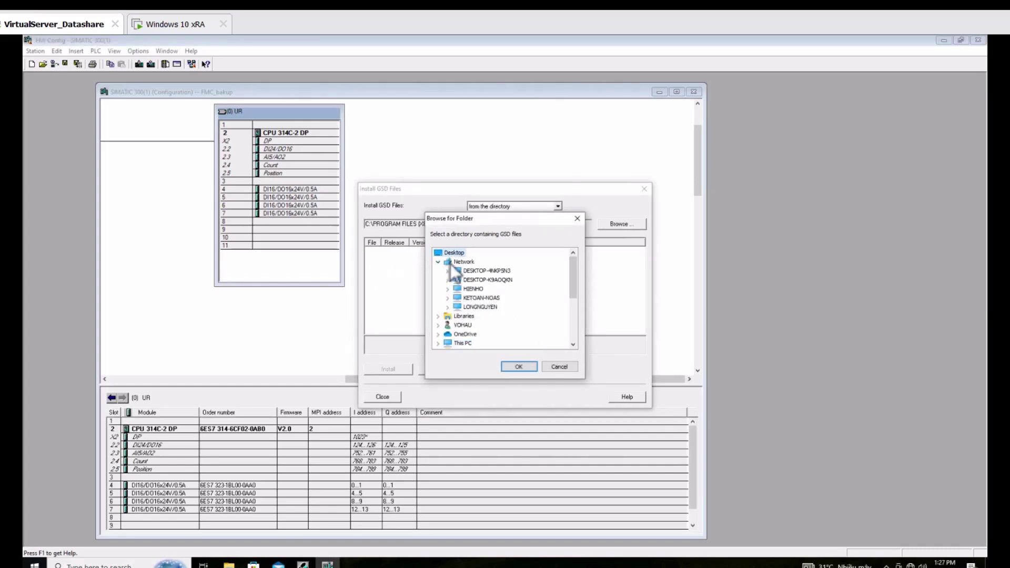
click(438, 262)
scroll(520, 308, down, 1)
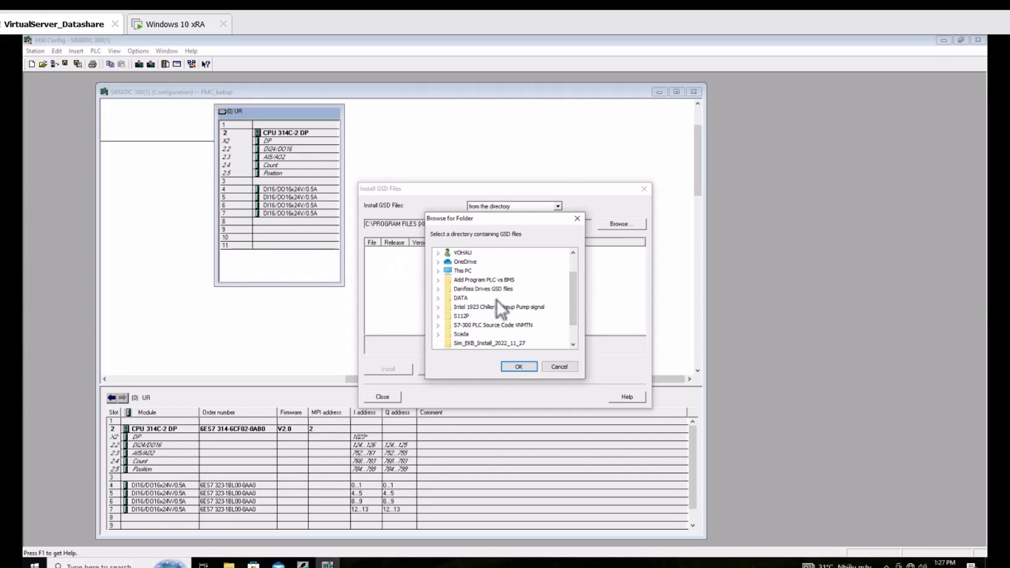
double_click(479, 289)
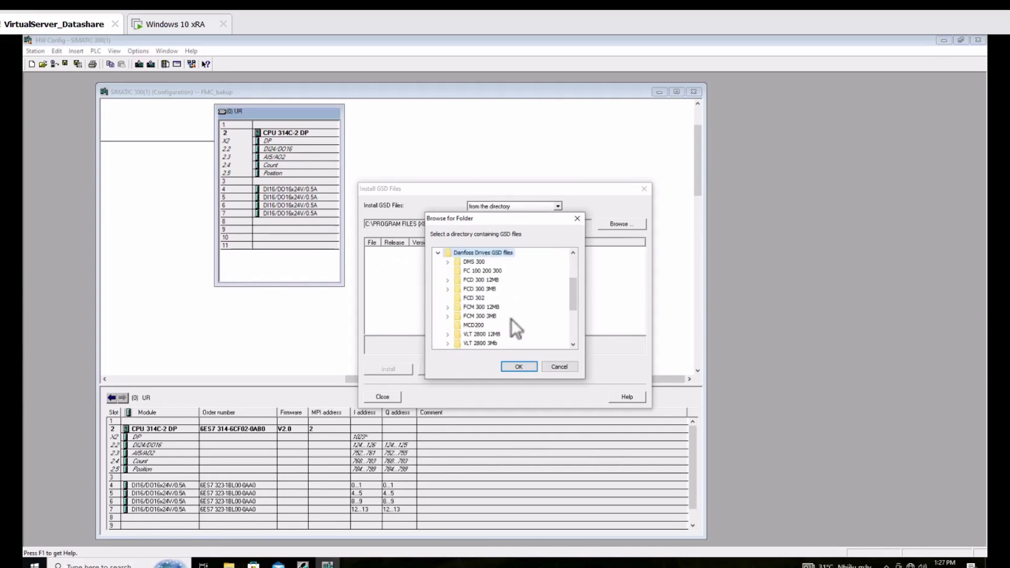
click(475, 298)
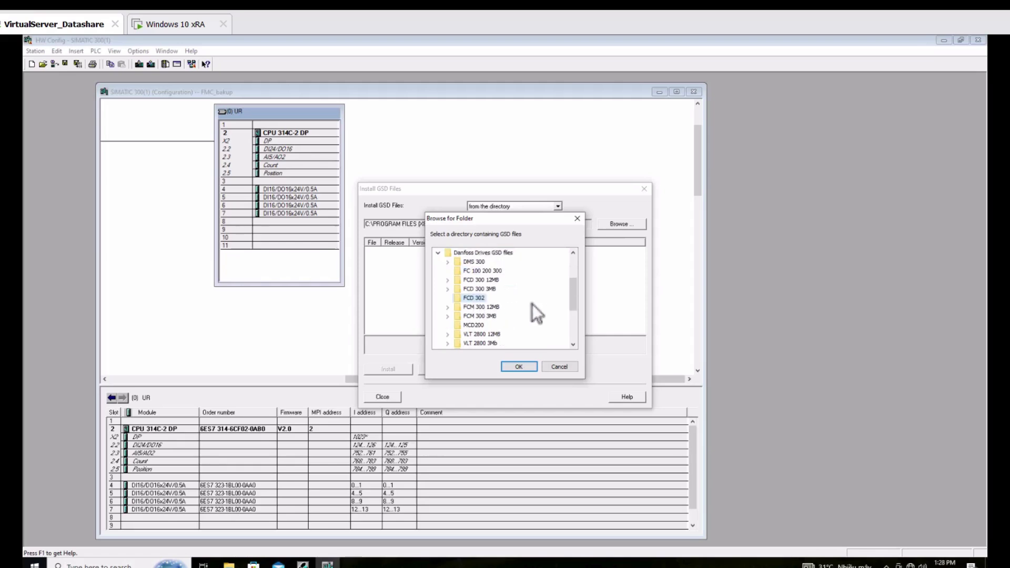
click(519, 367)
Attempt installing the FCD 302 file DA01040B.gsd and acknowledge the 'update currently not possible' warning.
click(393, 253)
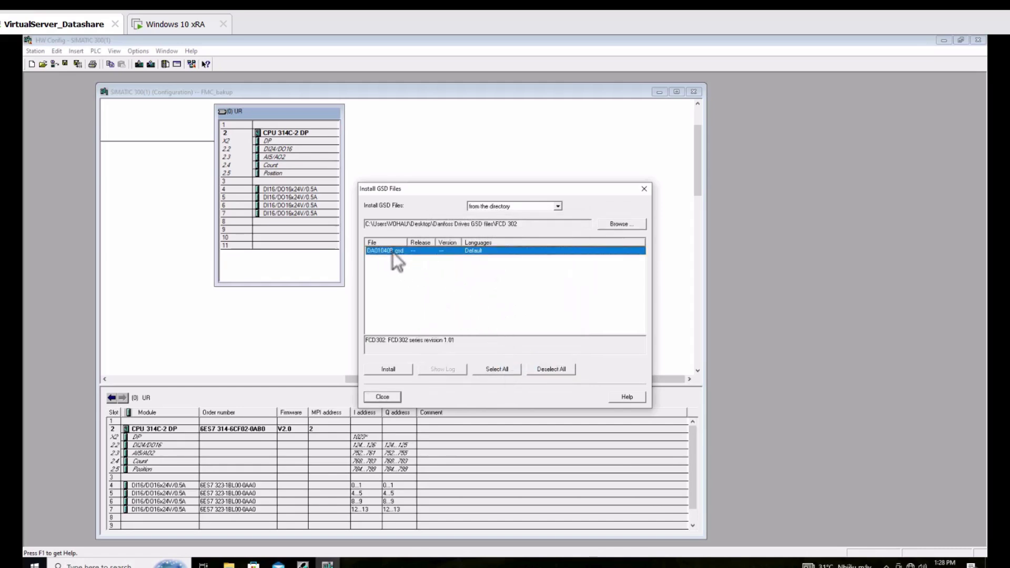
drag(502, 243, 552, 243)
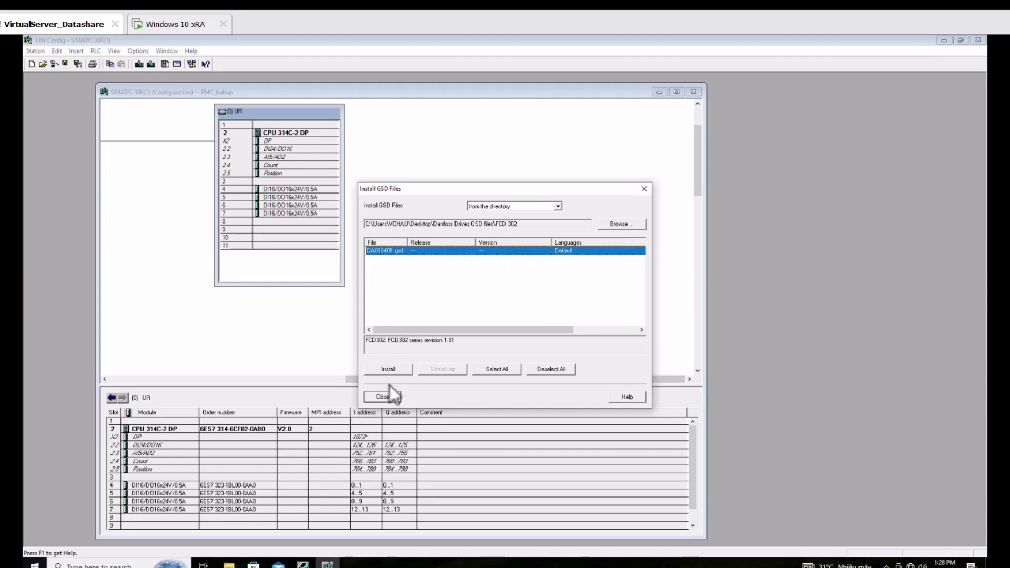
click(396, 371)
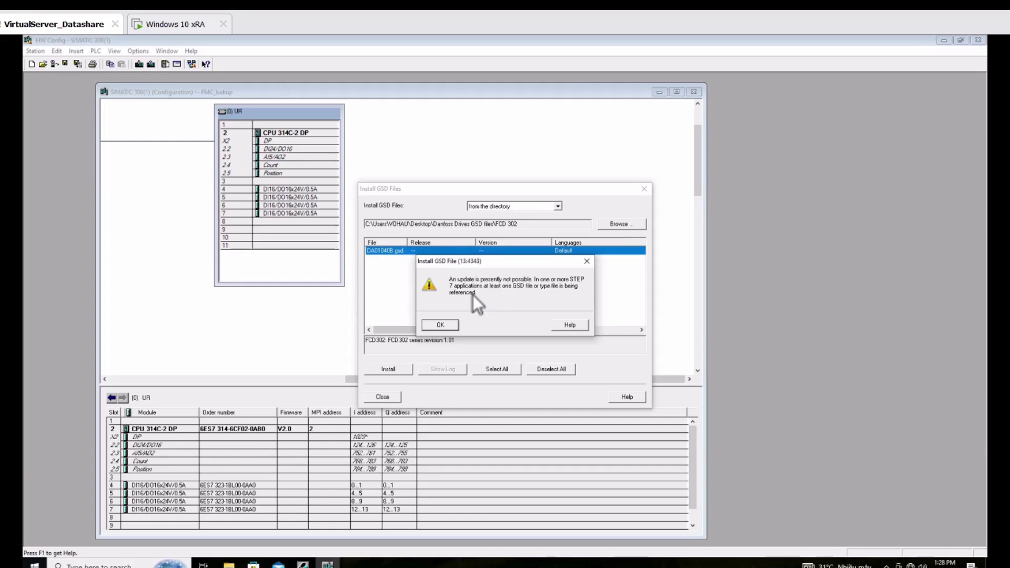
click(435, 324)
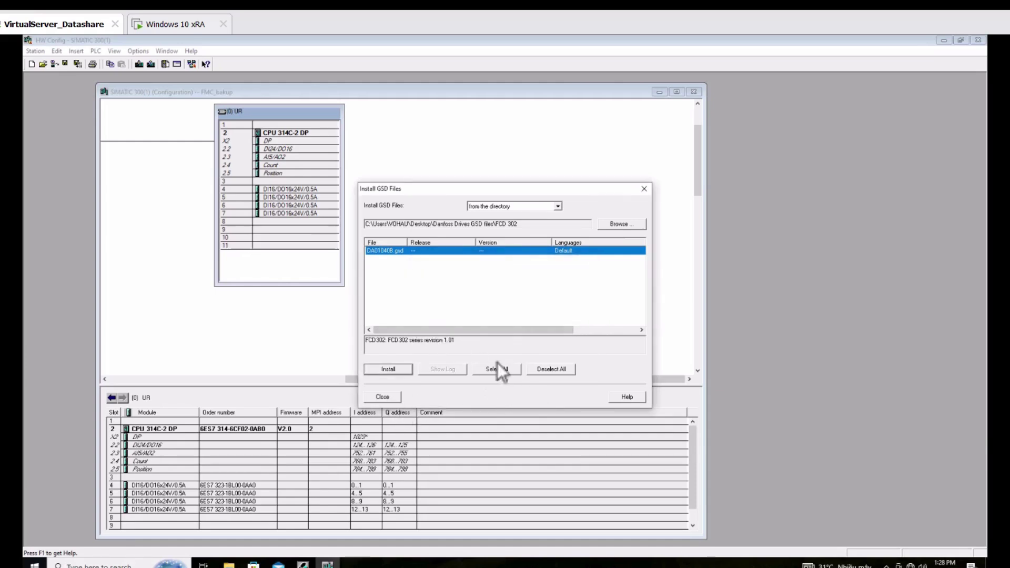
Change the GSD source folder to FC 100 200 300 and select DA02040A.gsd (revision 2.14).
click(626, 225)
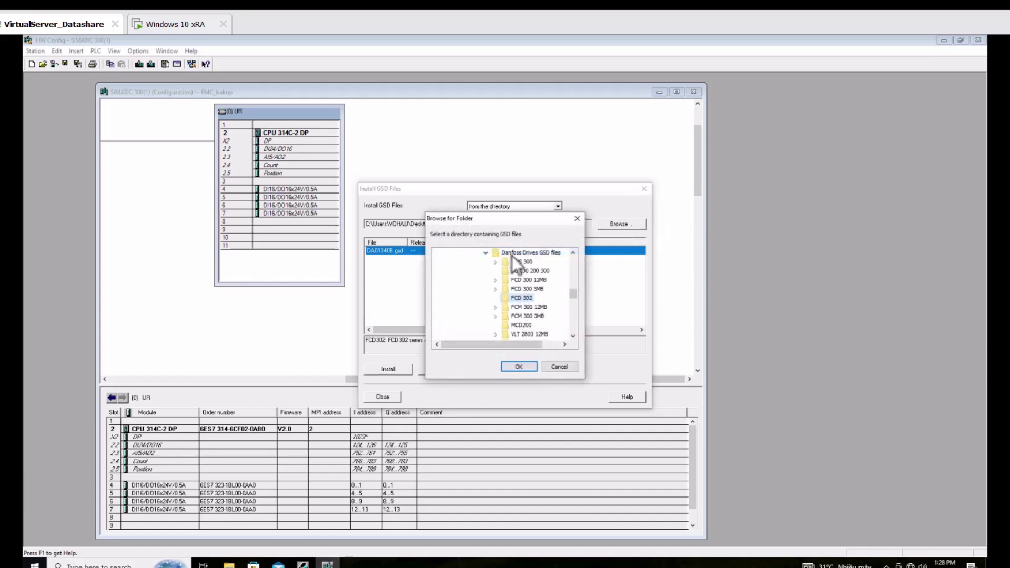
click(521, 271)
click(524, 367)
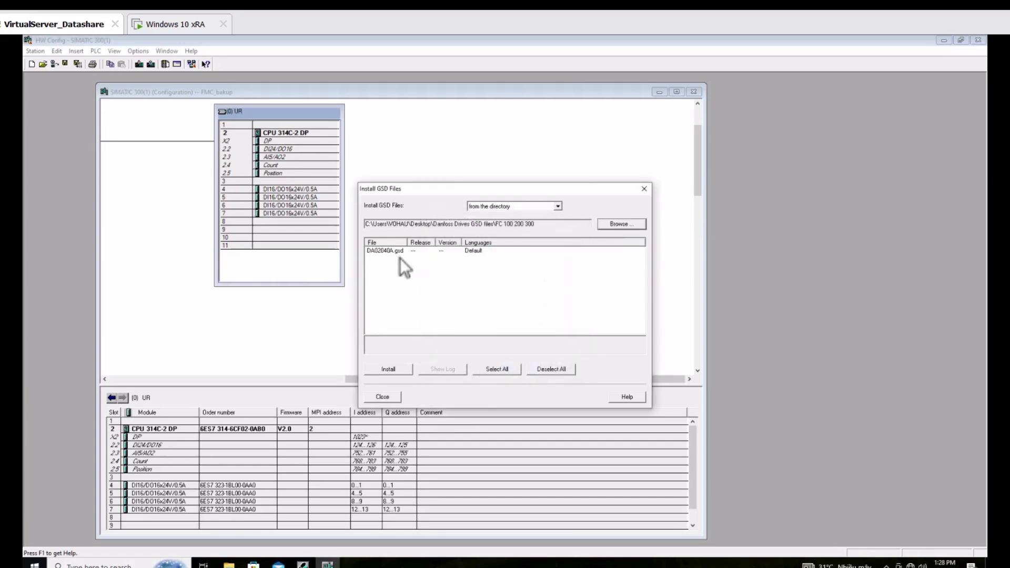
click(387, 250)
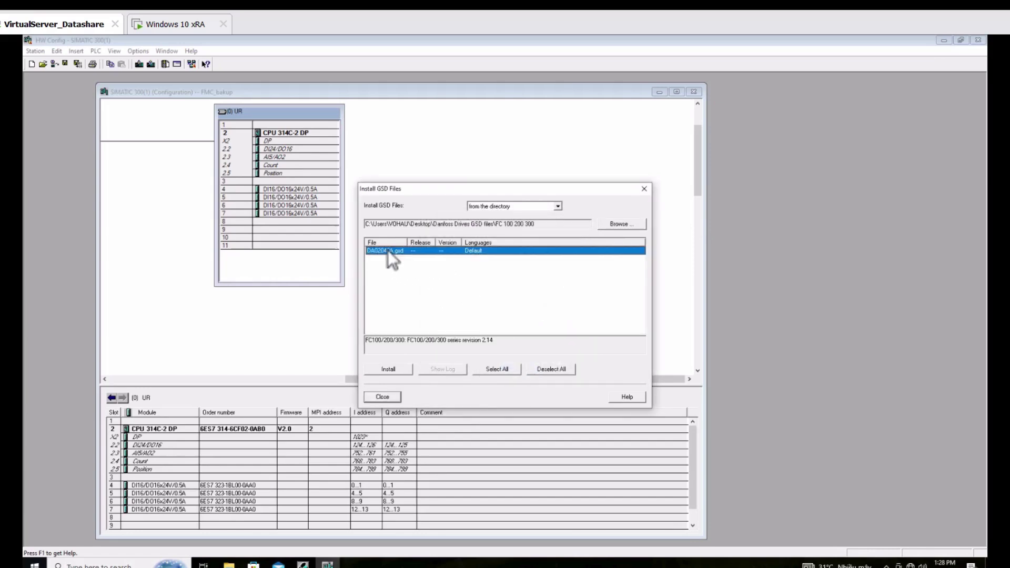